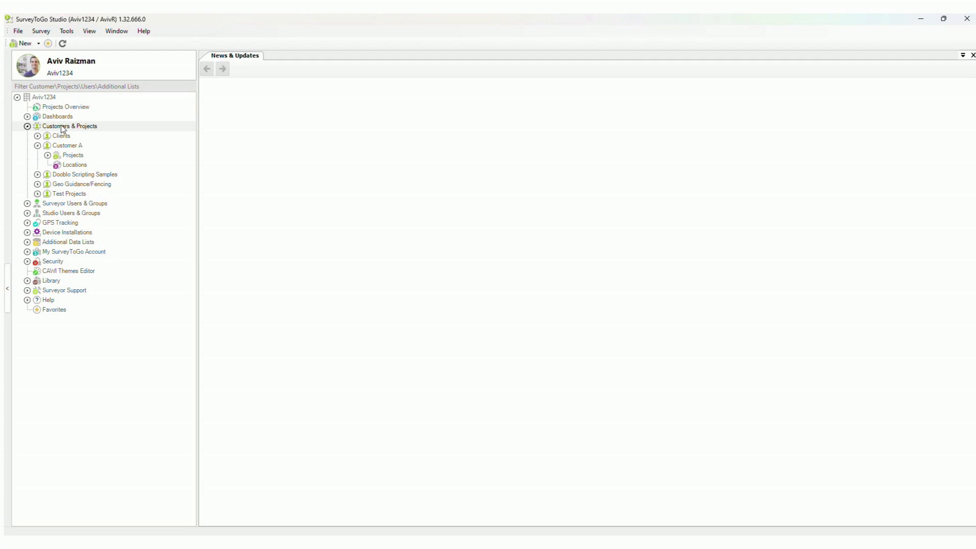
# - Open the GeoGuidance assignments map of the first project under Customer A
pyautogui.click(37, 146)
pyautogui.click(37, 146)
pyautogui.click(47, 155)
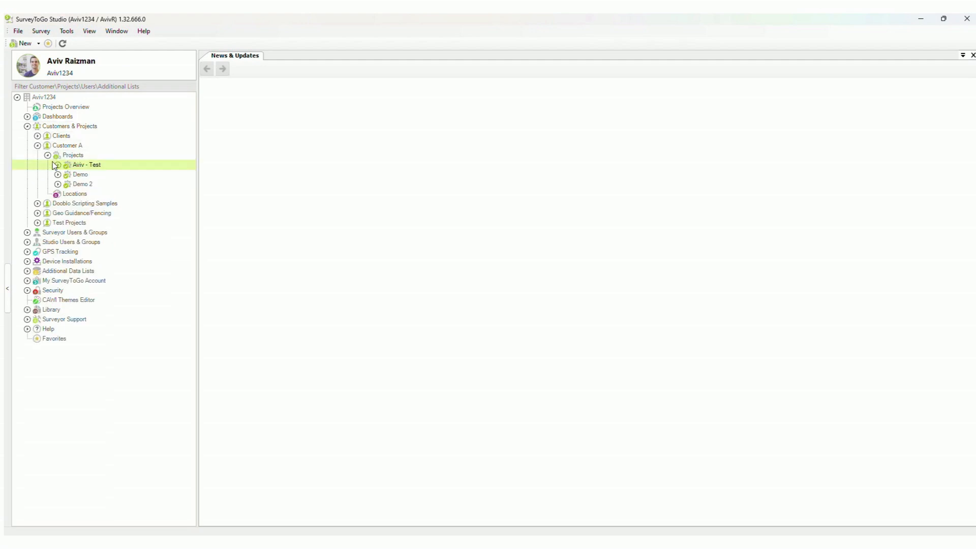
pyautogui.click(58, 166)
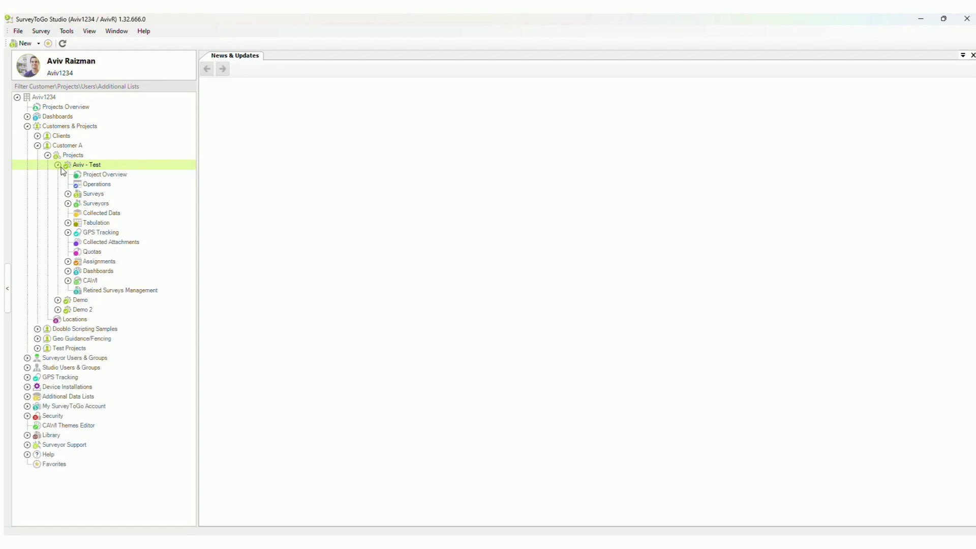
pyautogui.click(68, 262)
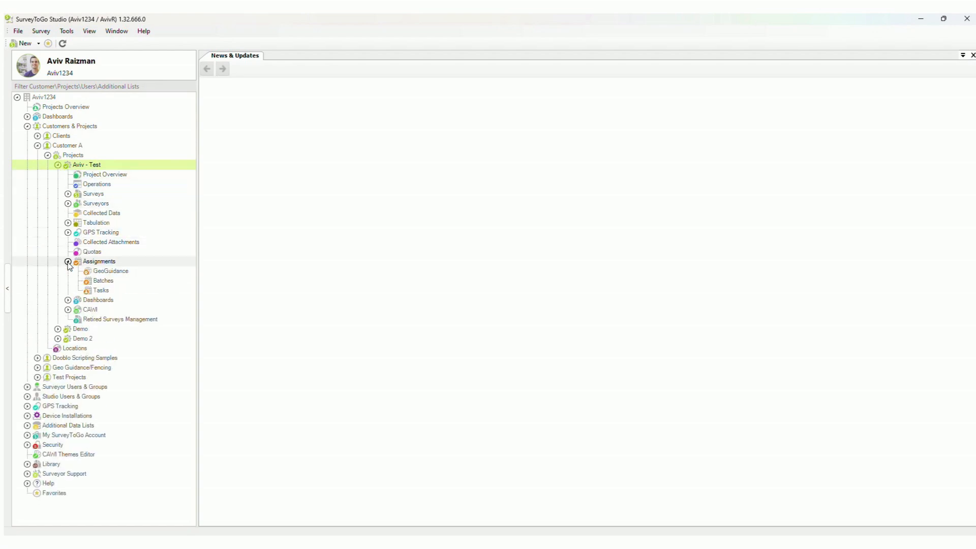
pyautogui.click(127, 272)
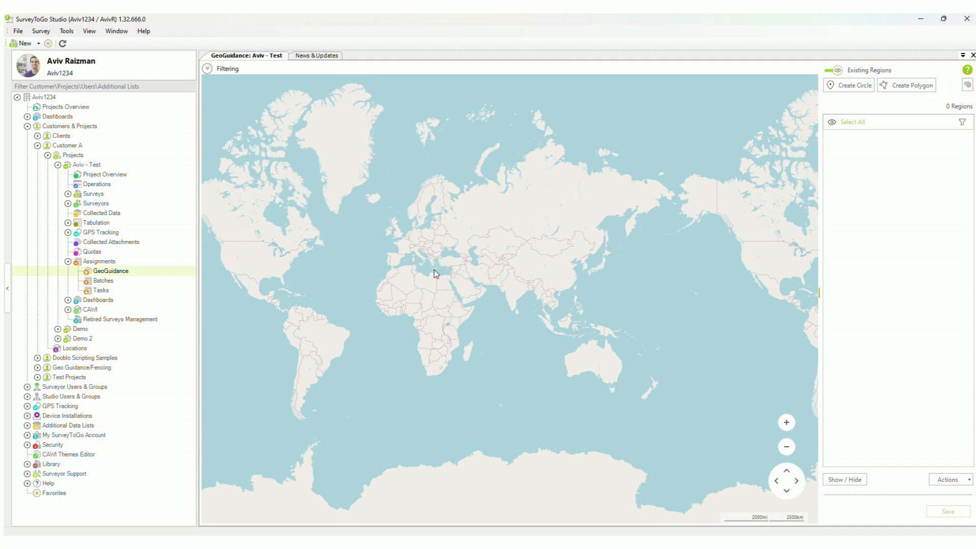
# - Draw a four-point polygon region around Rio de Janeiro on the GeoGuidance map
pyautogui.moveTo(332, 354); pyautogui.dragTo(388, 291)
pyautogui.scroll(1, 386, 301)
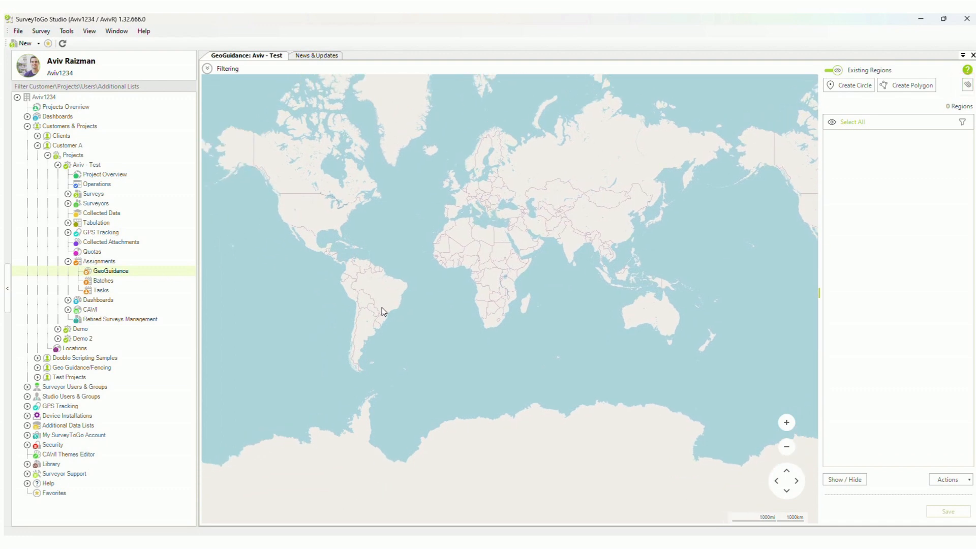
pyautogui.scroll(4, 382, 312)
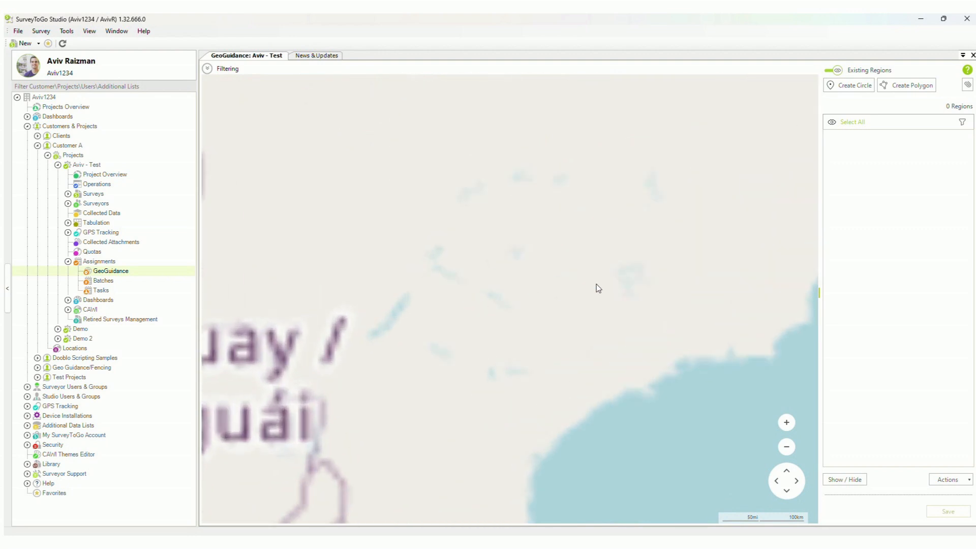
pyautogui.moveTo(501, 281); pyautogui.dragTo(269, 323)
pyautogui.moveTo(368, 424); pyautogui.dragTo(430, 338)
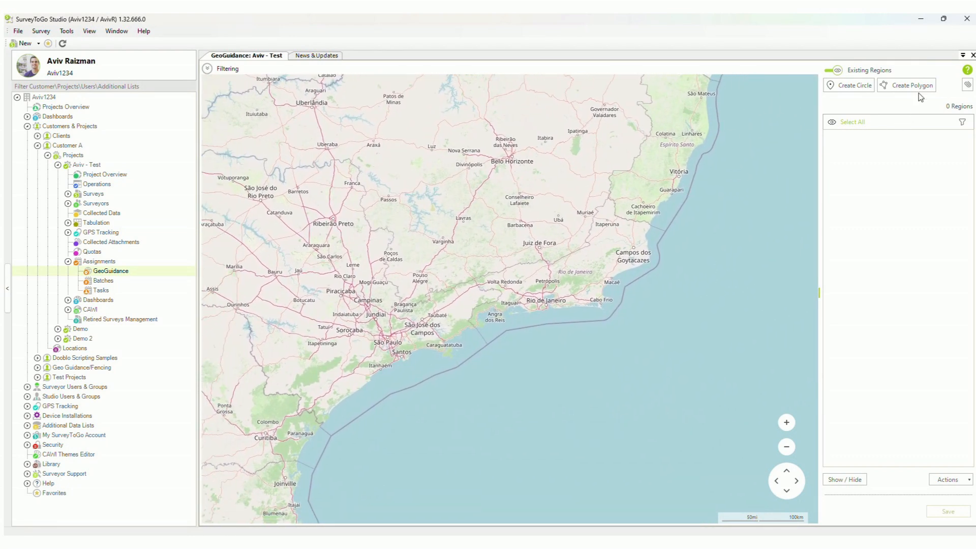
pyautogui.click(915, 86)
pyautogui.click(539, 312)
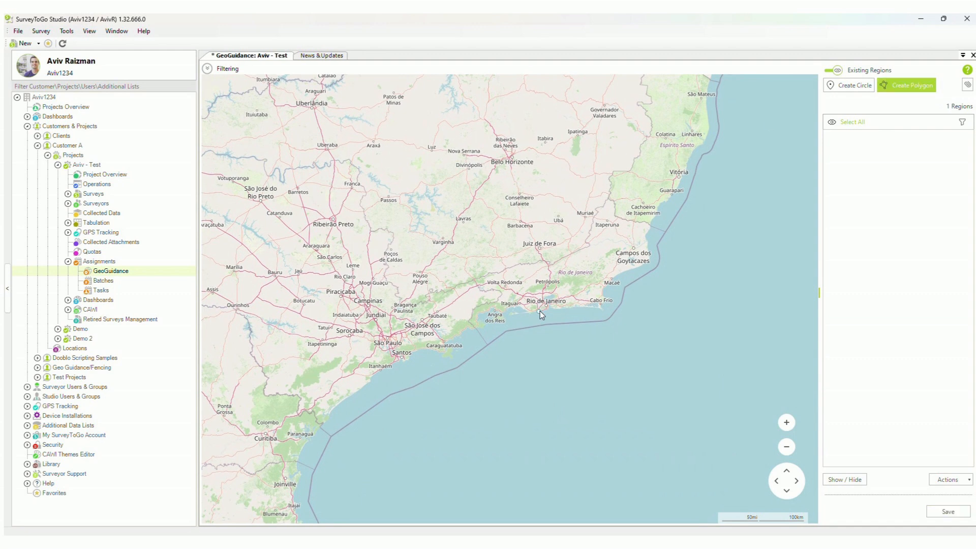
pyautogui.click(521, 304)
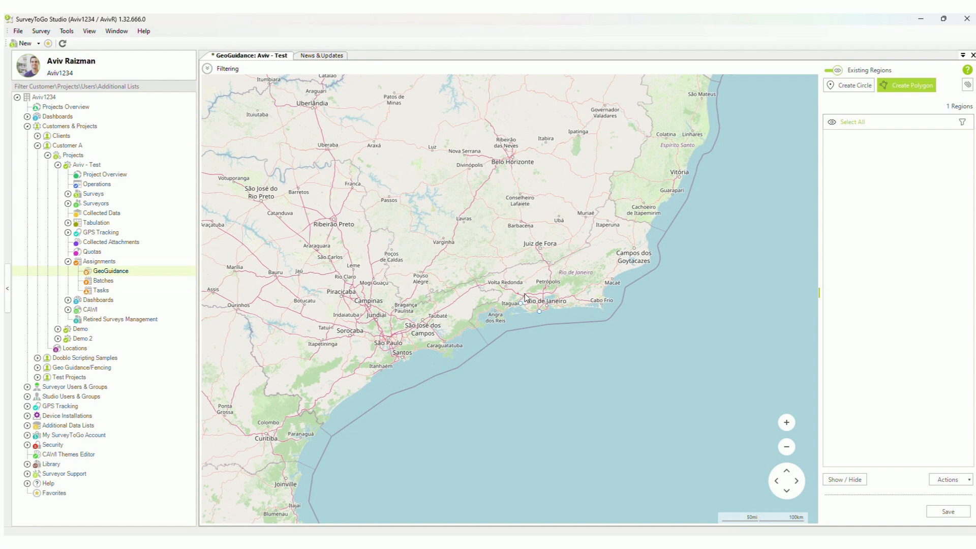
pyautogui.doubleClick(544, 290)
pyautogui.click(570, 307)
# - Rename the new polygon region as Rio
pyautogui.doubleClick(911, 138)
pyautogui.write('R')
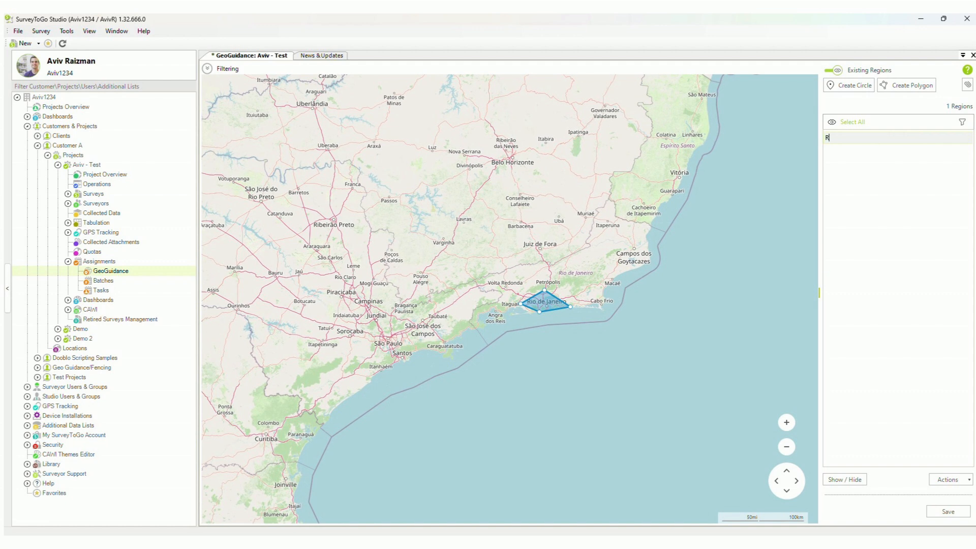
pyautogui.press('Return')
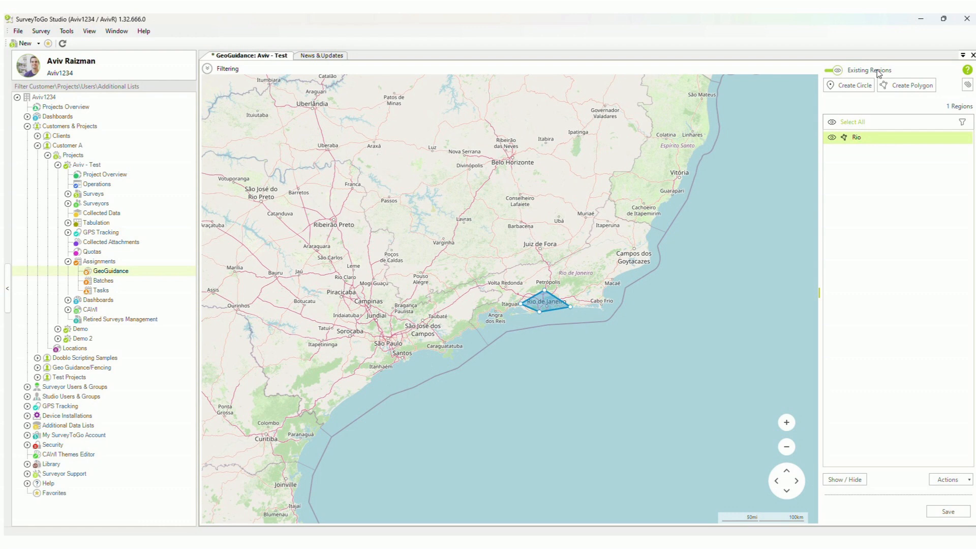
# - Draw a second polygon region around São Paulo, adding an extra corner on its southeast side near Santos
pyautogui.click(913, 87)
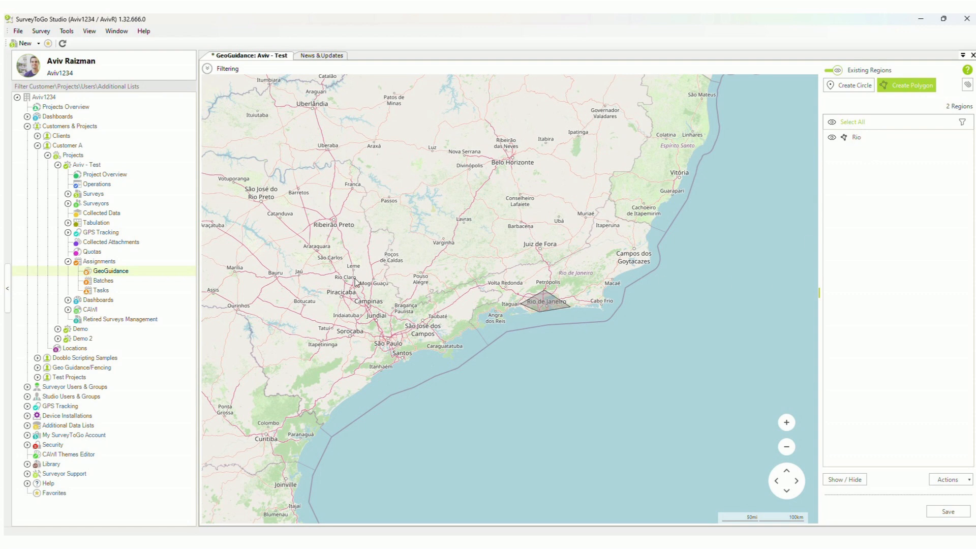
pyautogui.click(386, 354)
pyautogui.click(385, 325)
pyautogui.click(386, 326)
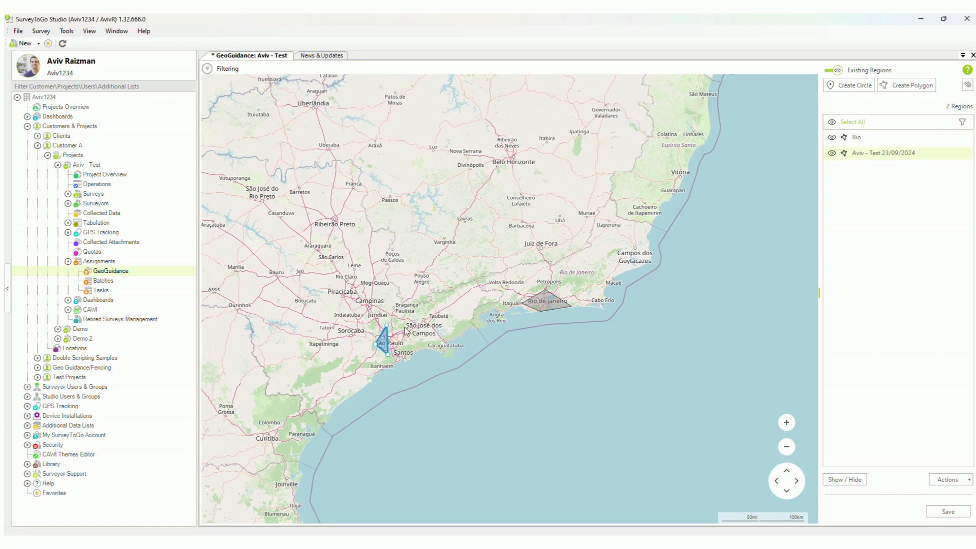
pyautogui.click(408, 338)
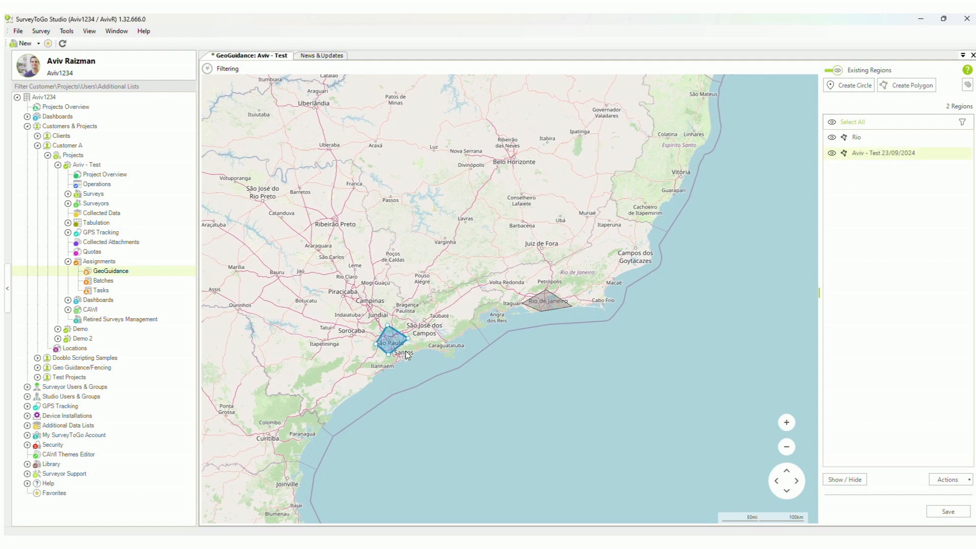
pyautogui.moveTo(398, 347); pyautogui.dragTo(406, 351)
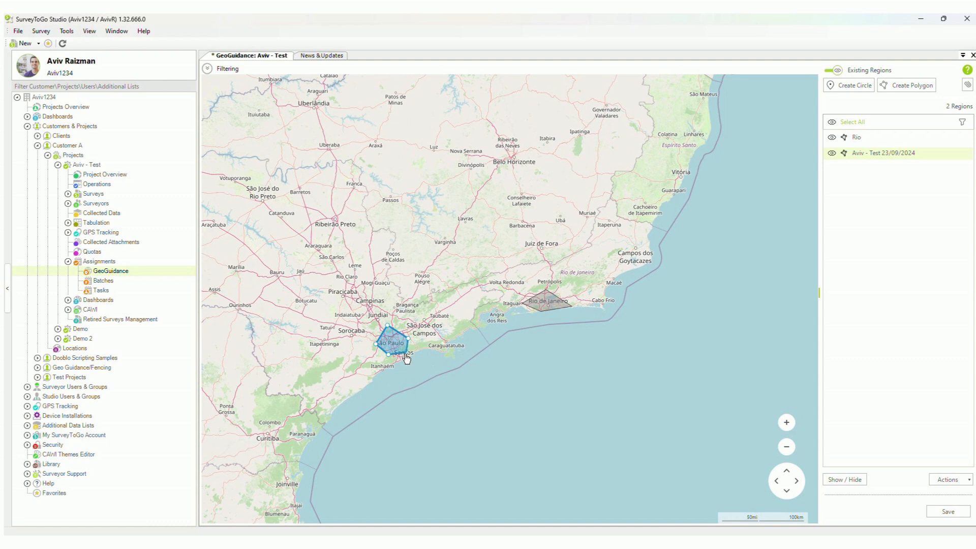
# - Rename the second region as Sao Paulo and save the GeoGuidance regions
pyautogui.click(905, 153)
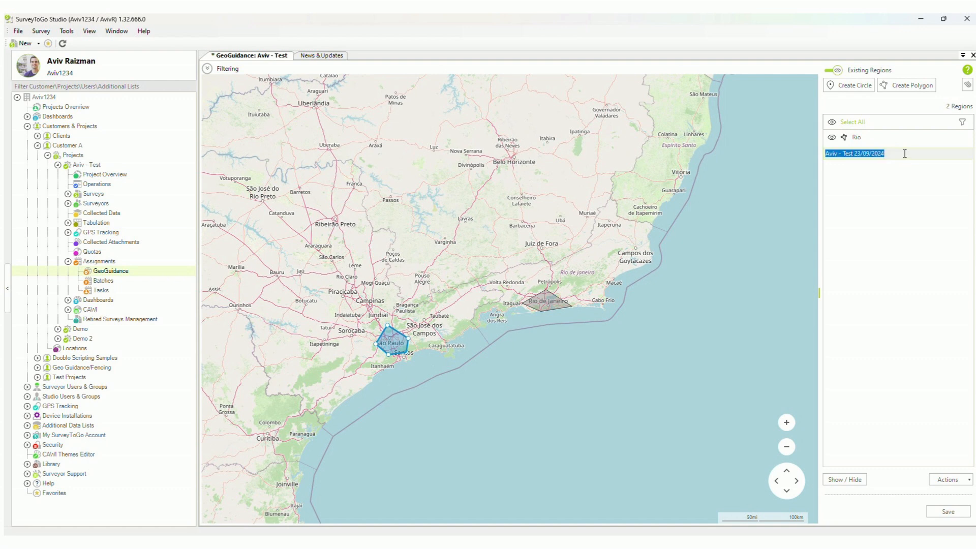
pyautogui.write('Sao Paulo')
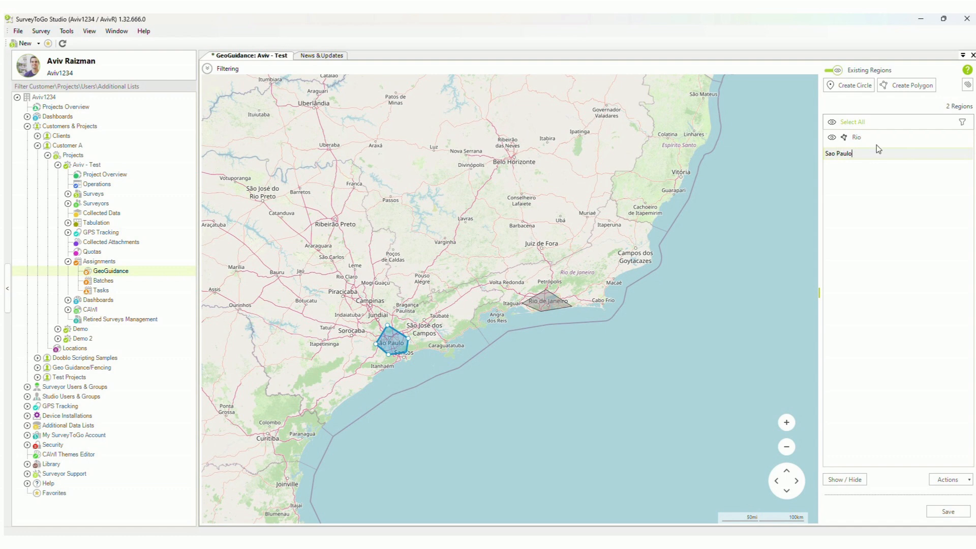
pyautogui.click(949, 512)
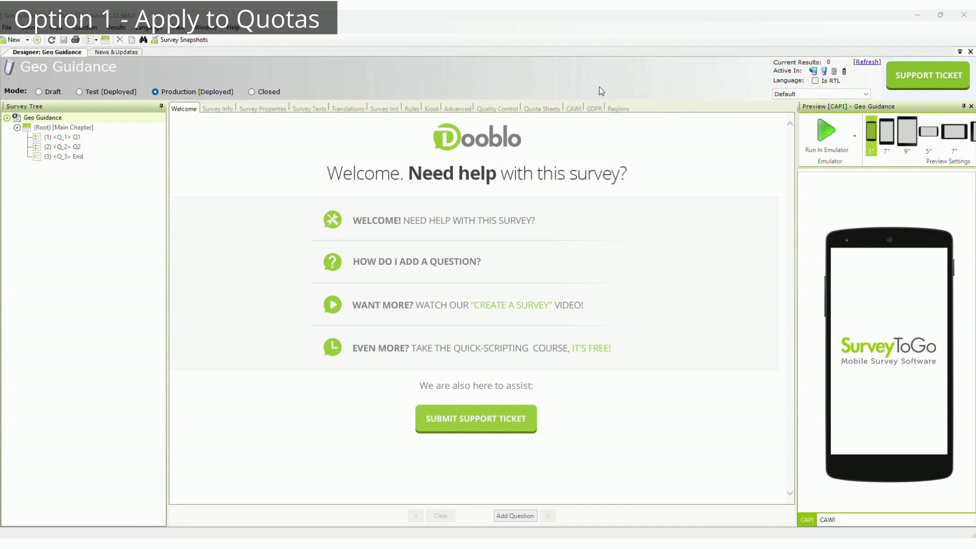
# - Sync the Rio and Sao Paulo regions to the Geo Guidance survey
pyautogui.click(619, 108)
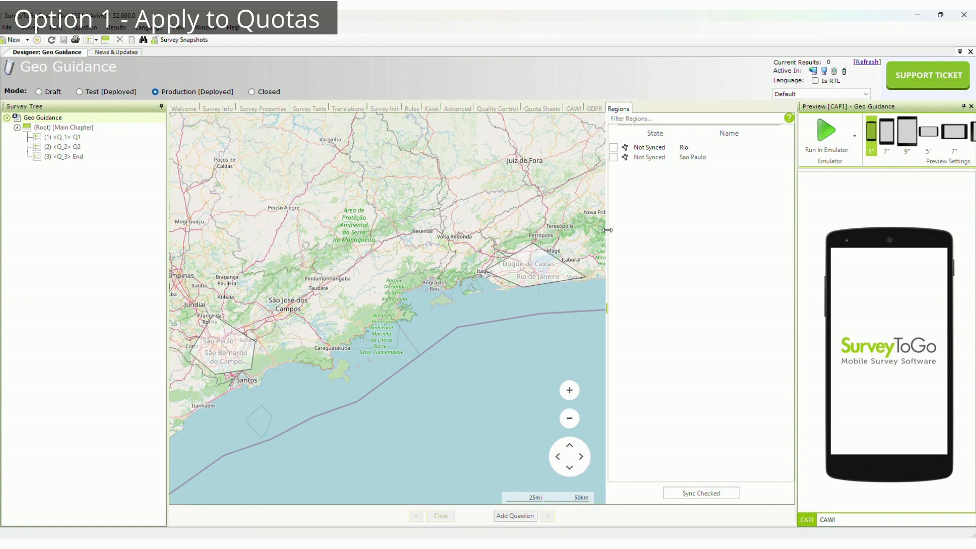
pyautogui.click(615, 148)
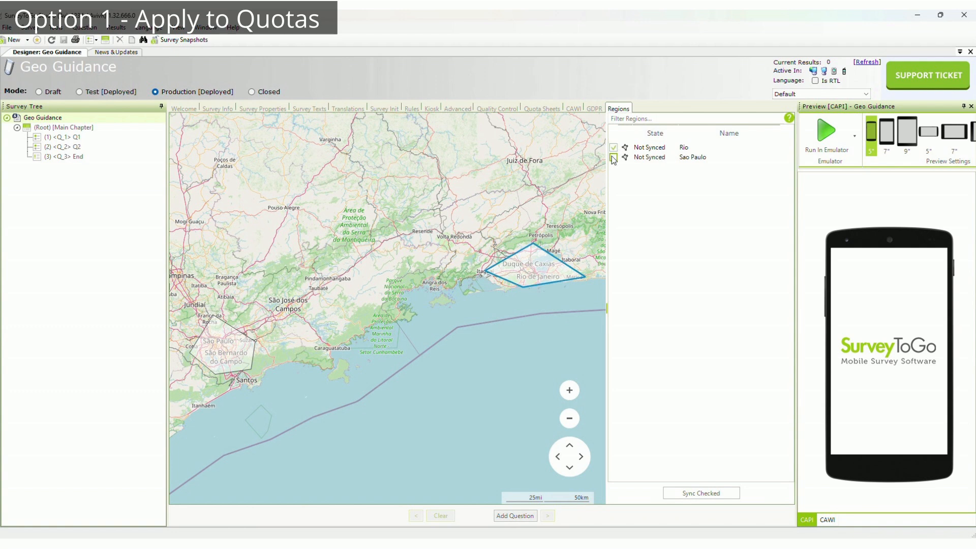
pyautogui.click(613, 157)
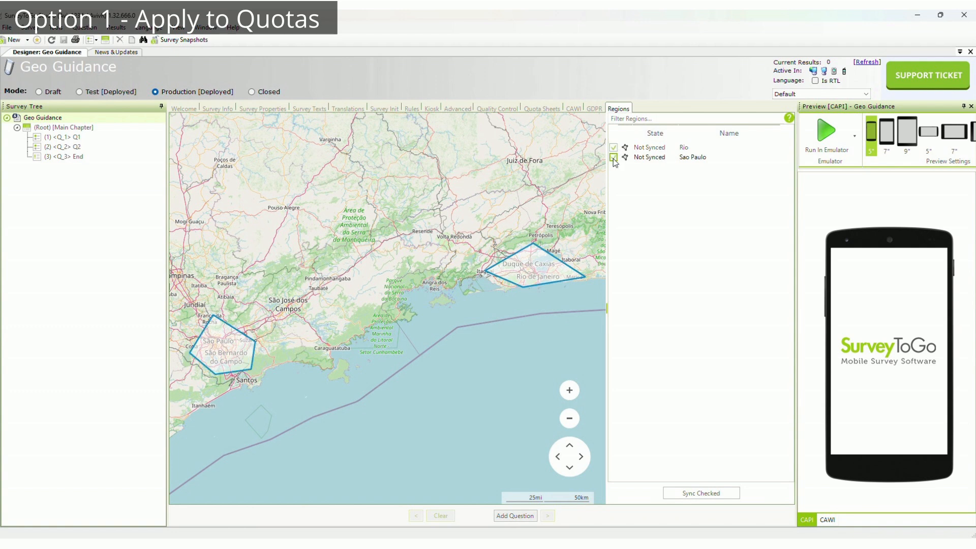
pyautogui.click(701, 496)
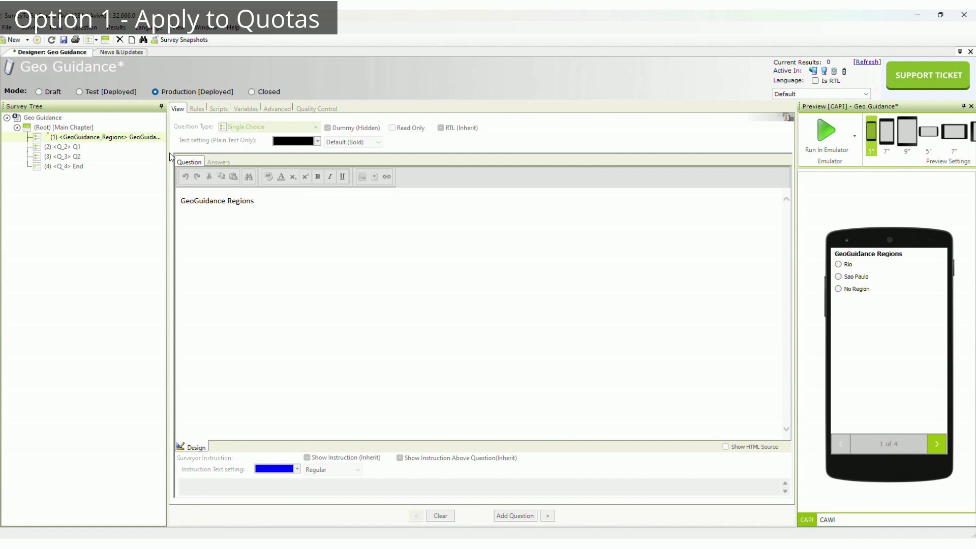
# - Add the GeoGuidance_Regions question to the columns of the survey's new quota sheet and save the survey
pyautogui.click(89, 118)
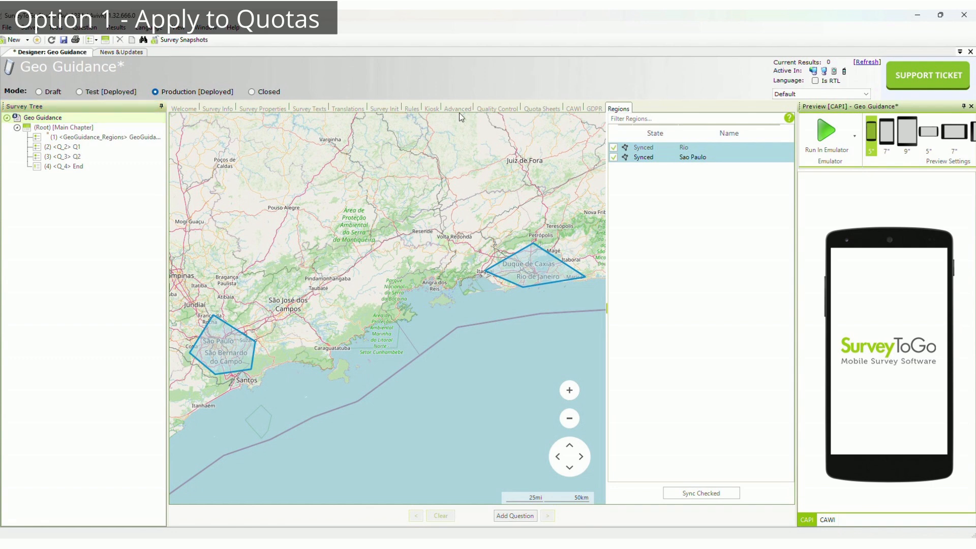
pyautogui.click(539, 109)
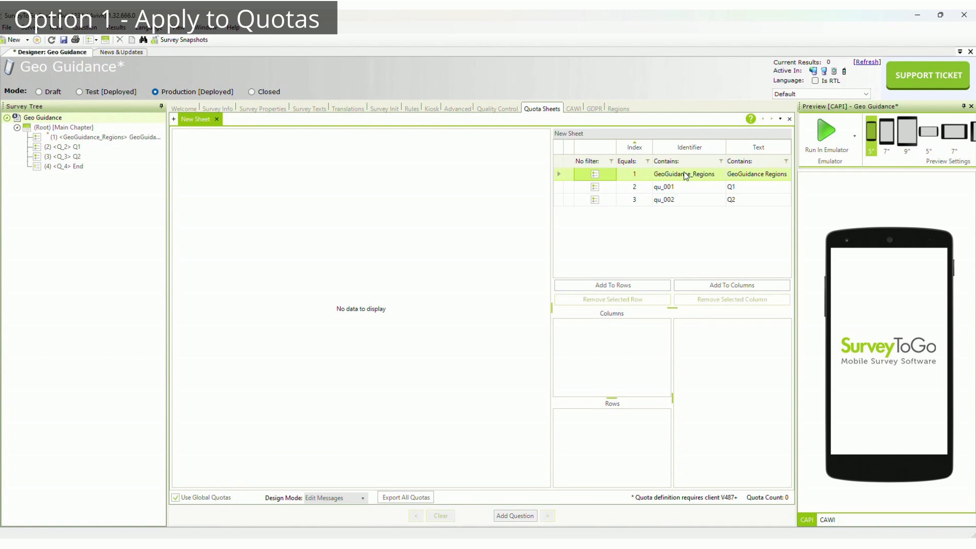
pyautogui.moveTo(685, 176)
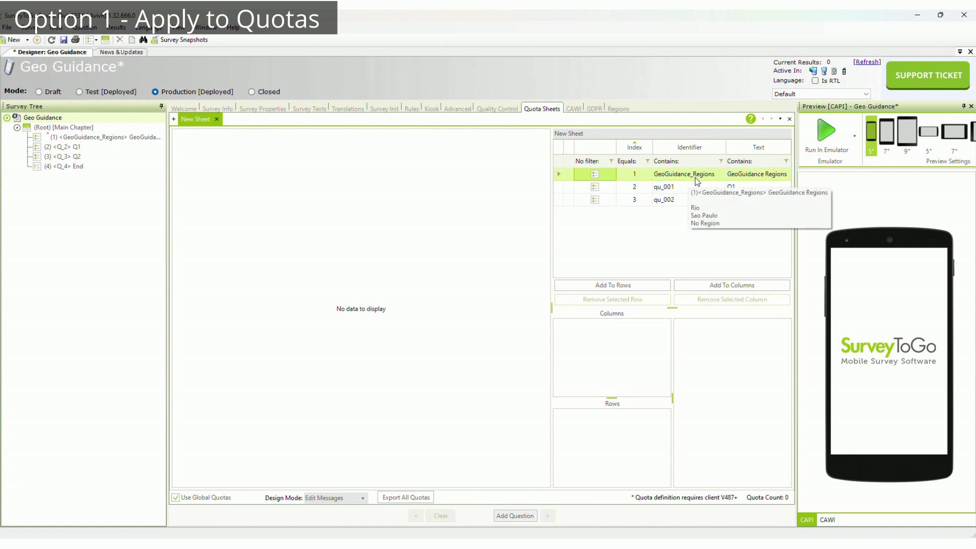
pyautogui.click(720, 286)
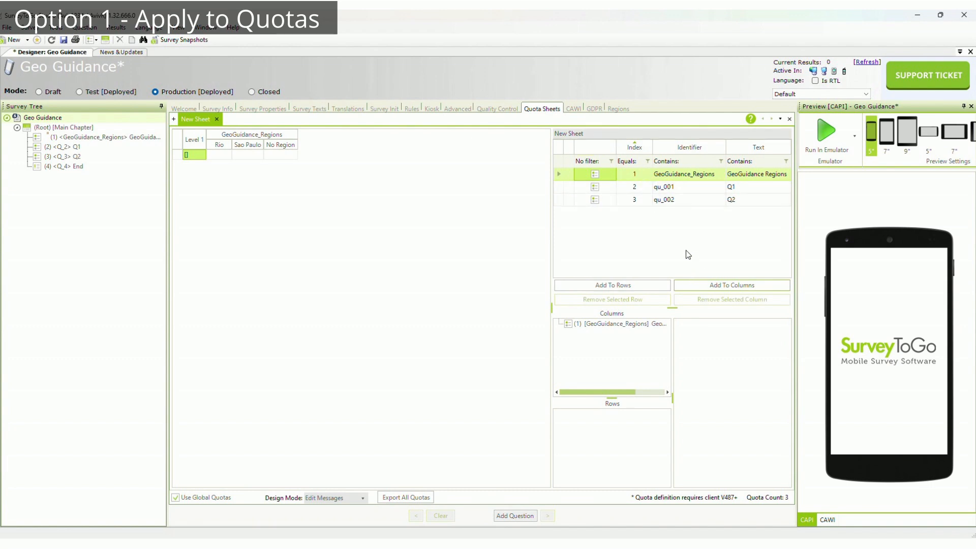
pyautogui.click(63, 40)
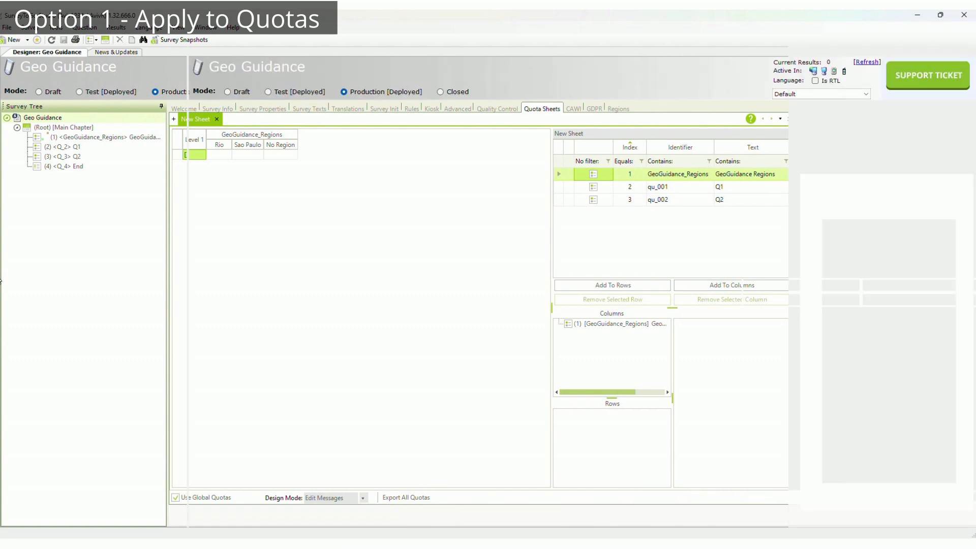
# - Set the project's Geo Guidance survey quotas to 10 for Rio and 10 for Sao Paulo, and save the changes
pyautogui.click(115, 294)
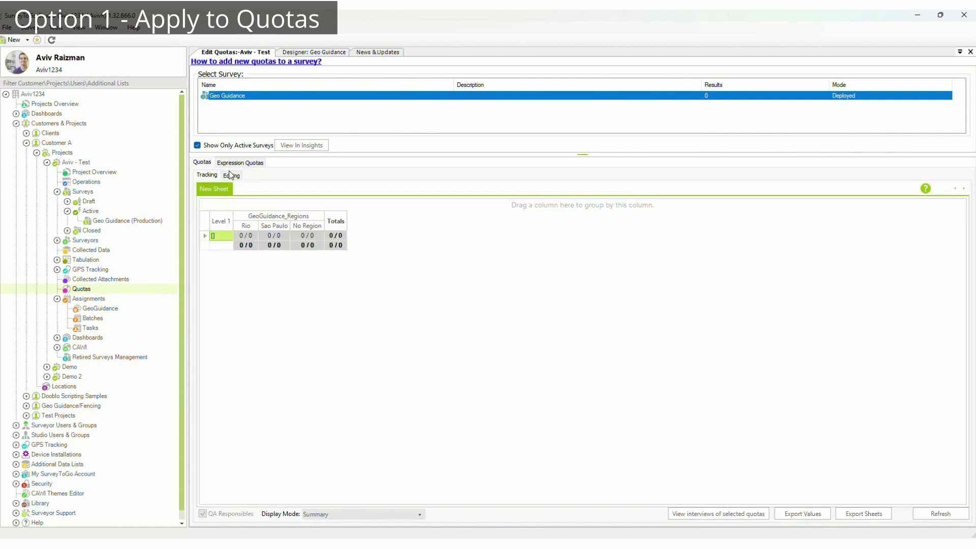
pyautogui.click(235, 176)
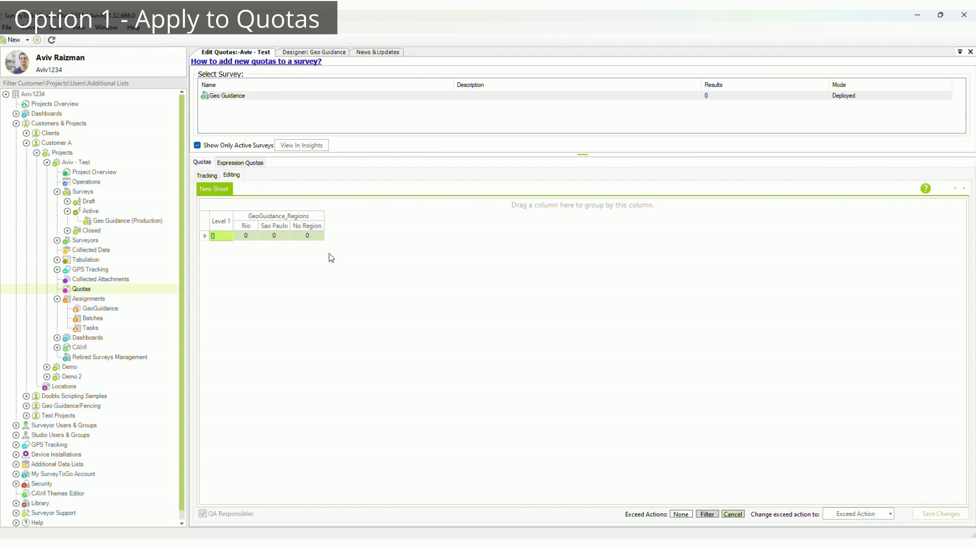
pyautogui.click(253, 235)
pyautogui.write('1')
pyautogui.click(284, 236)
pyautogui.moveTo(287, 237); pyautogui.dragTo(202, 227)
pyautogui.write('1')
pyautogui.click(306, 237)
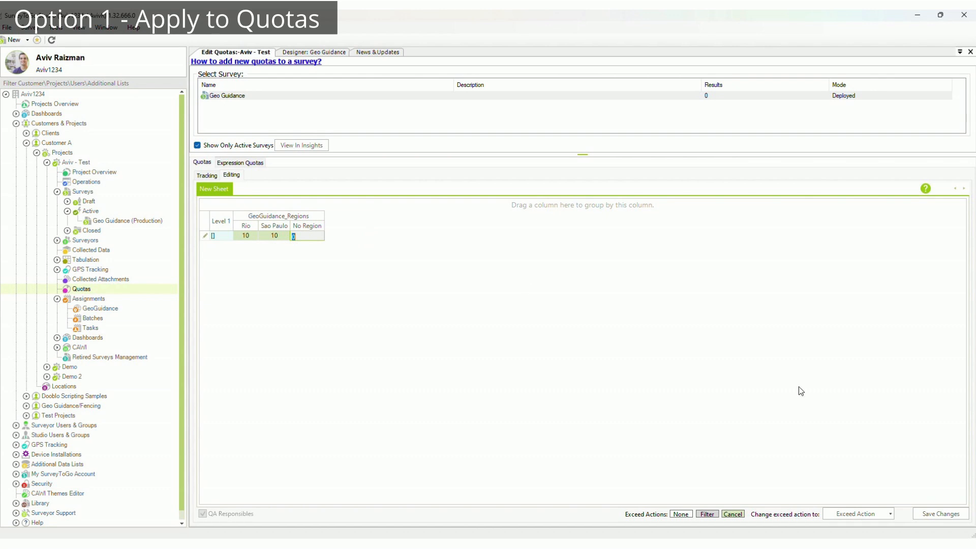
pyautogui.click(948, 515)
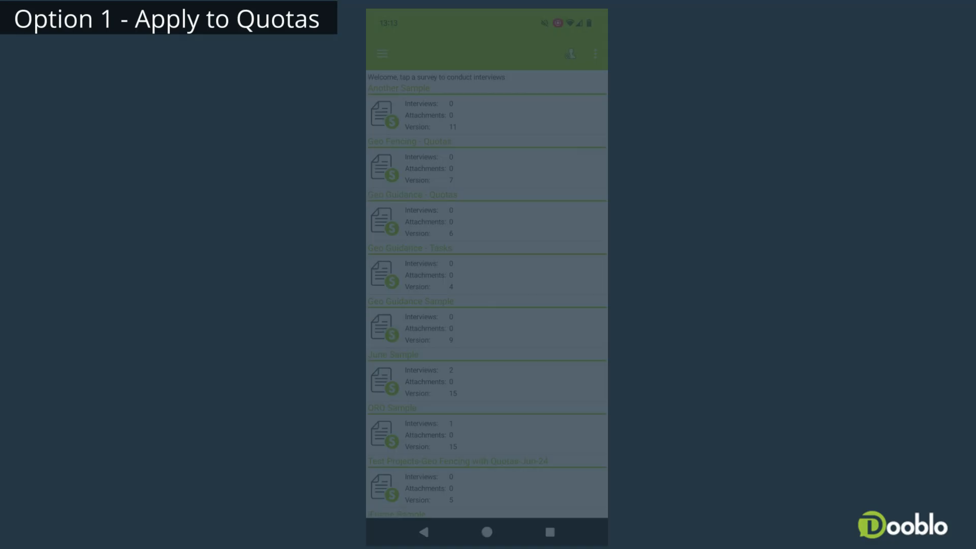
# - In the SurveyToGo mobile app, open the Geo Fencing - Quotas survey and view its quotas and GeoGuidance map
pyautogui.click(565, 157)
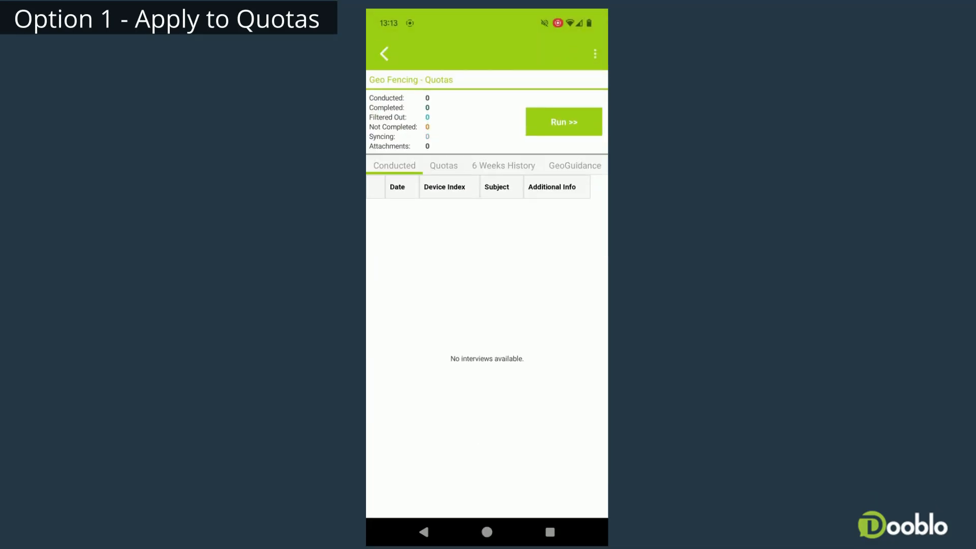
pyautogui.click(442, 162)
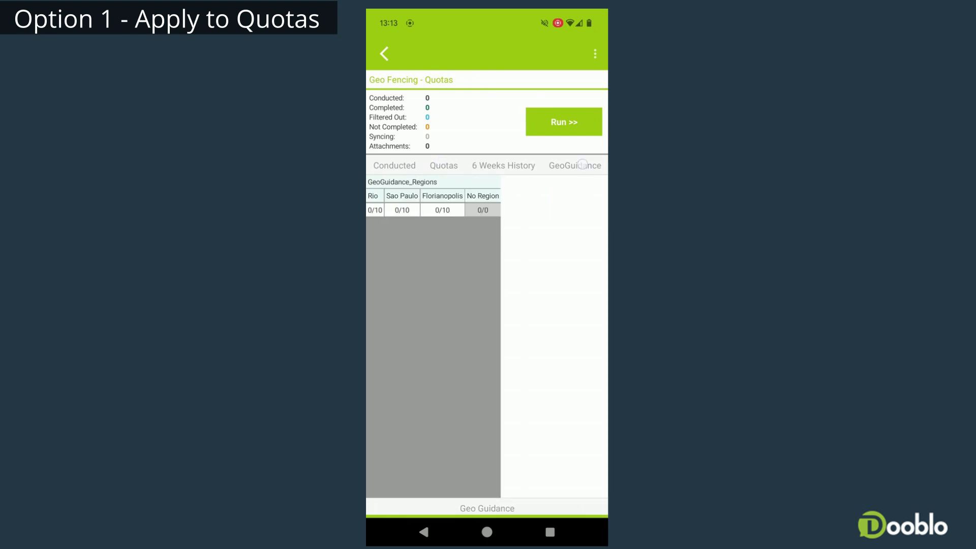
pyautogui.click(582, 164)
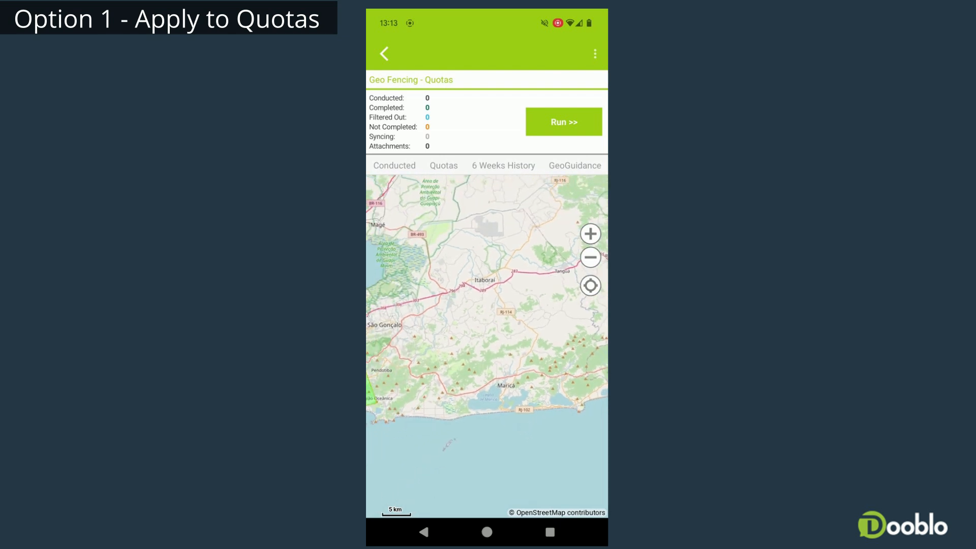
pyautogui.moveTo(524, 416); pyautogui.dragTo(511, 364)
pyautogui.scroll(2, 523, 311)
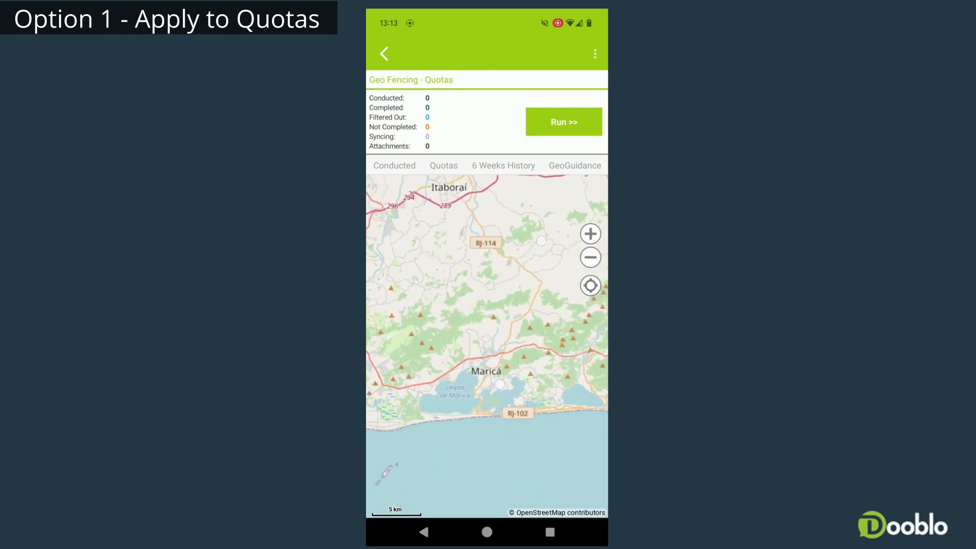
# - Examine the Rio region and the device's location on the survey's GeoGuidance map, and run the survey
pyautogui.scroll(-3, 524, 310)
pyautogui.scroll(-2, 488, 349)
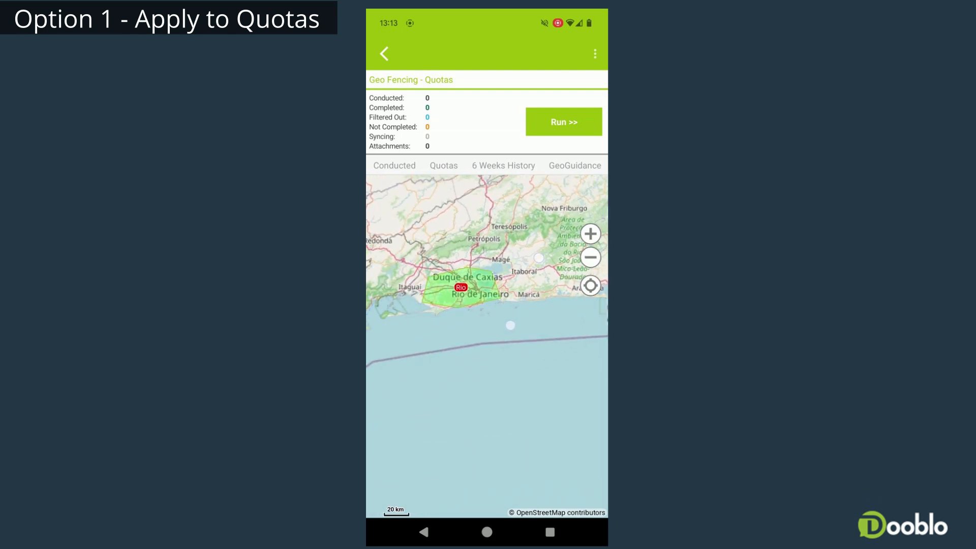
pyautogui.moveTo(472, 329); pyautogui.dragTo(582, 309)
pyautogui.scroll(-1, 515, 280)
pyautogui.scroll(-3, 514, 279)
pyautogui.moveTo(462, 349); pyautogui.dragTo(388, 374)
pyautogui.moveTo(545, 294); pyautogui.dragTo(479, 323)
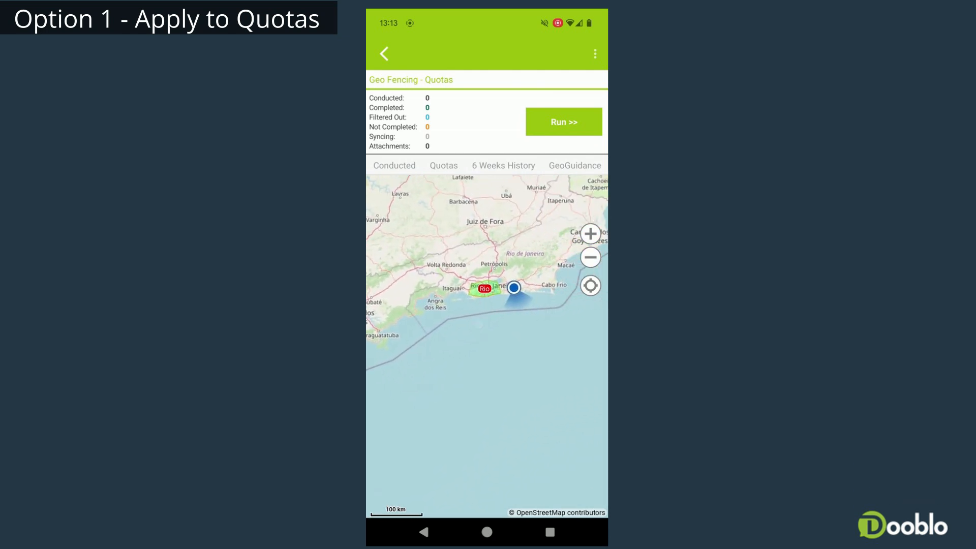
pyautogui.click(564, 122)
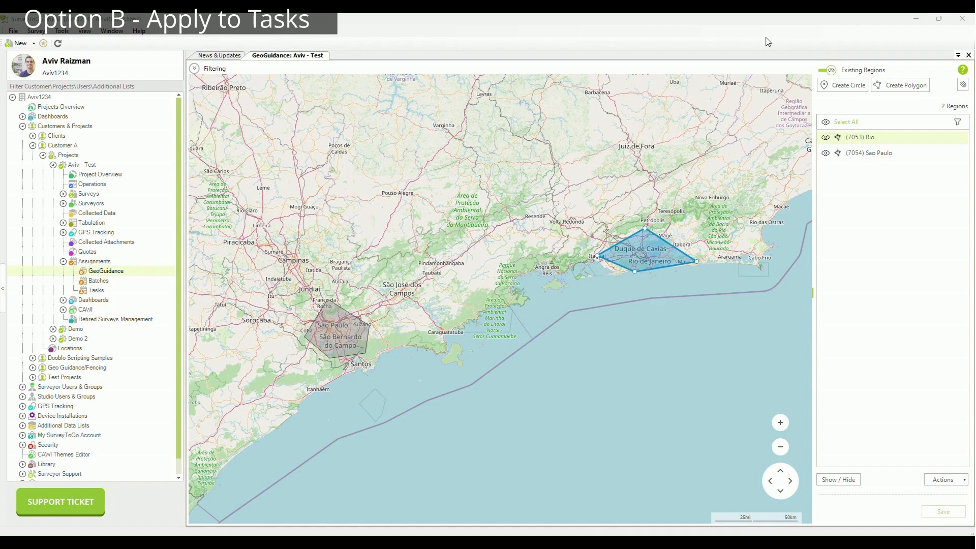
# - In the project's GeoGuidance regions in SurveyToGo Studio, add 10 tasks for the Geo Guidance survey to the Rio region
pyautogui.rightClick(880, 144)
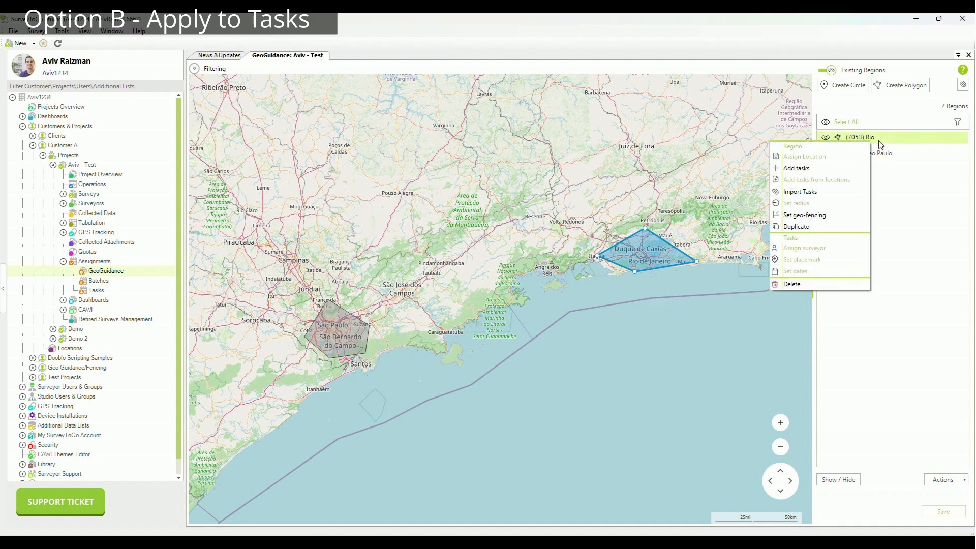
pyautogui.click(818, 169)
pyautogui.click(719, 243)
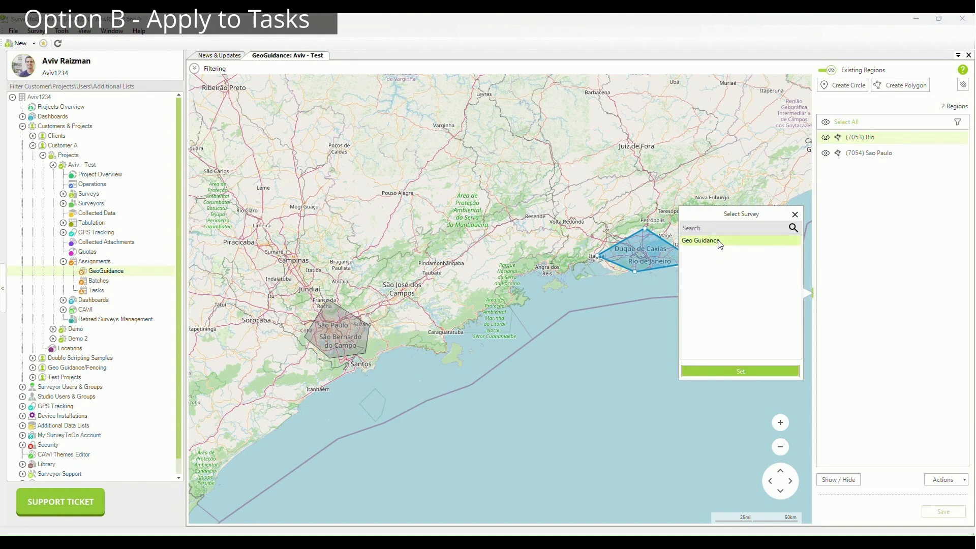
pyautogui.click(748, 373)
pyautogui.click(756, 287)
pyautogui.click(796, 286)
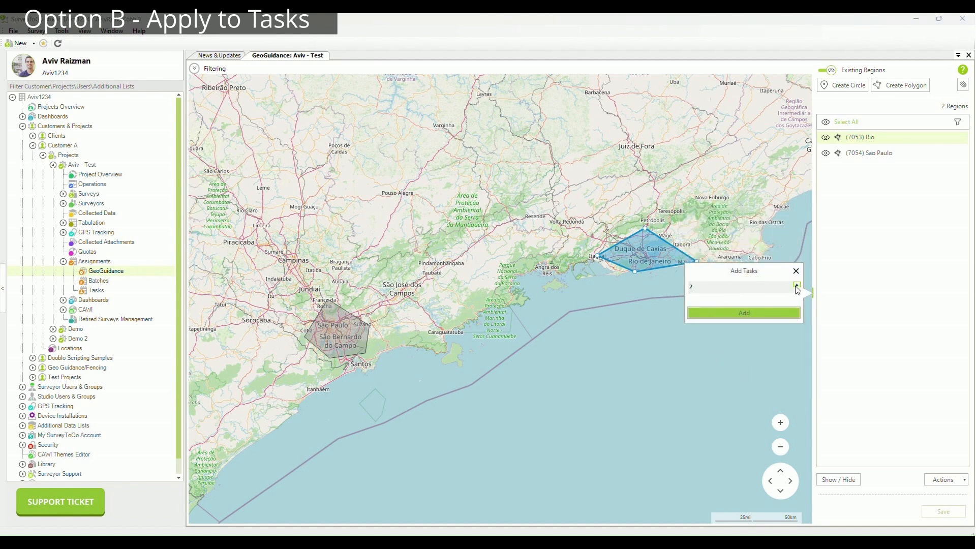
pyautogui.click(796, 286)
pyautogui.click(796, 286)
pyautogui.click(796, 286)
pyautogui.click(750, 314)
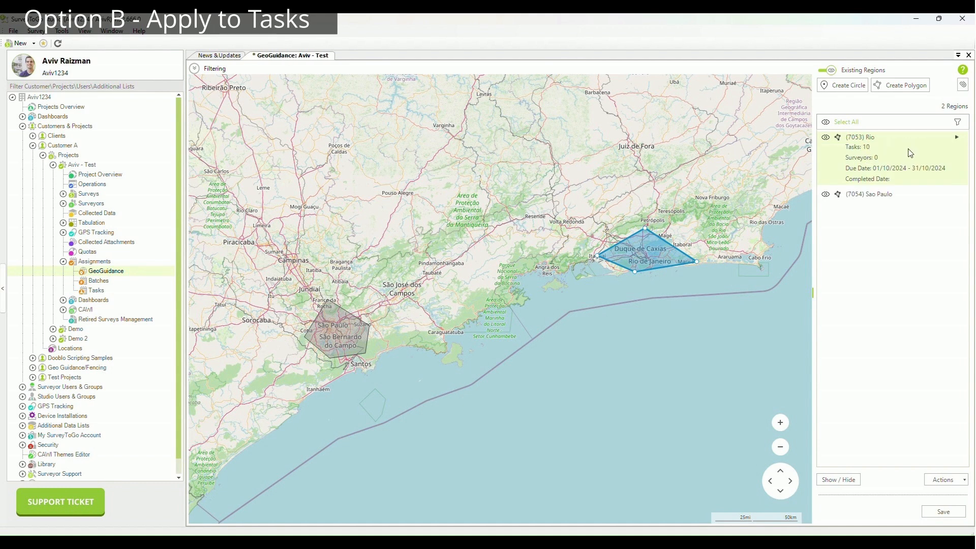
# - Open the Rio region's task list and assign Surveyor A to Task 1 and Task 2
pyautogui.click(958, 143)
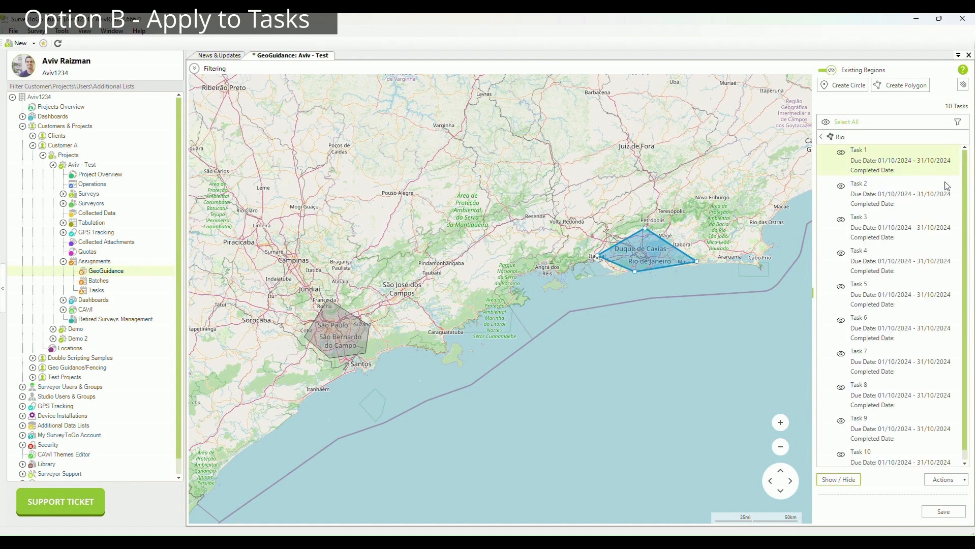
pyautogui.rightClick(894, 162)
pyautogui.click(909, 171)
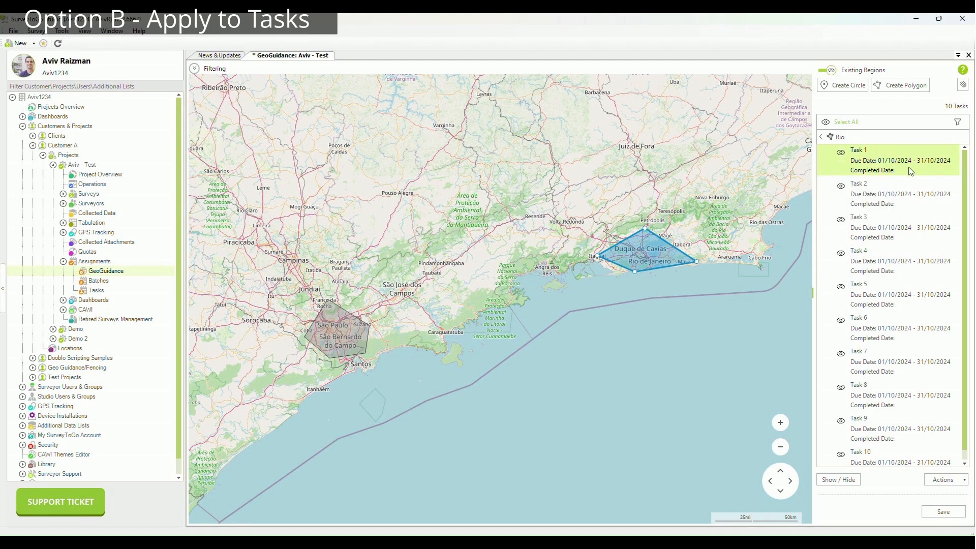
pyautogui.click(910, 197)
pyautogui.keyDown('ctrl'); pyautogui.click(902, 165); pyautogui.keyUp('ctrl')
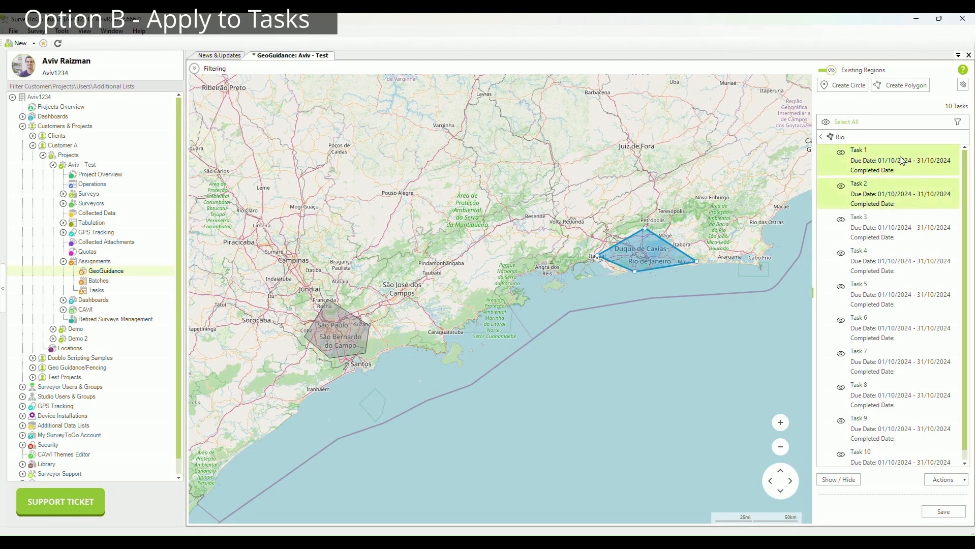
pyautogui.rightClick(901, 160)
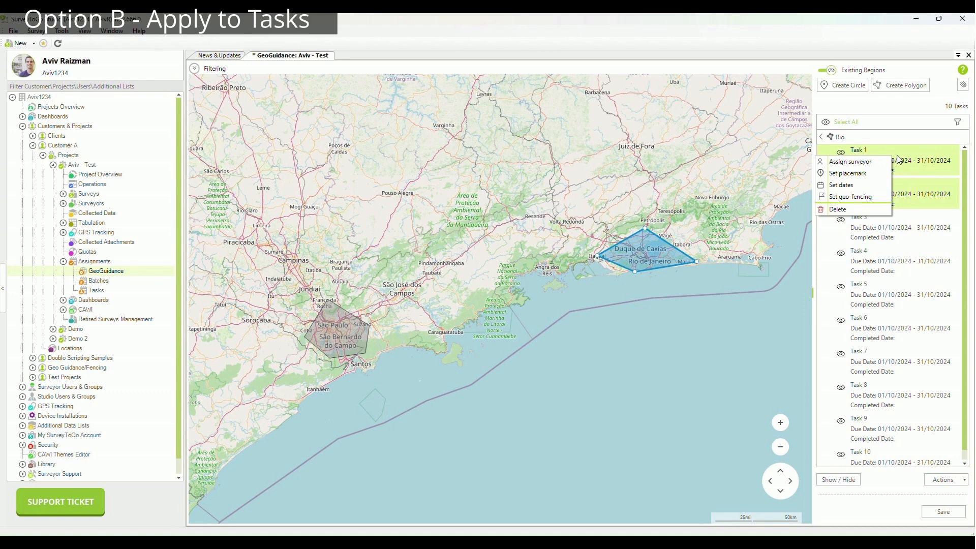
pyautogui.click(873, 168)
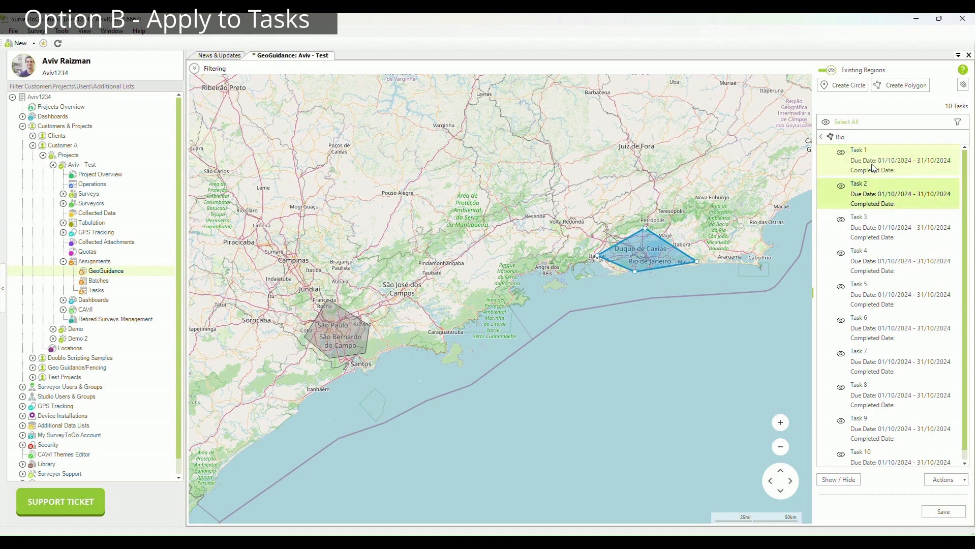
pyautogui.click(757, 286)
pyautogui.click(767, 322)
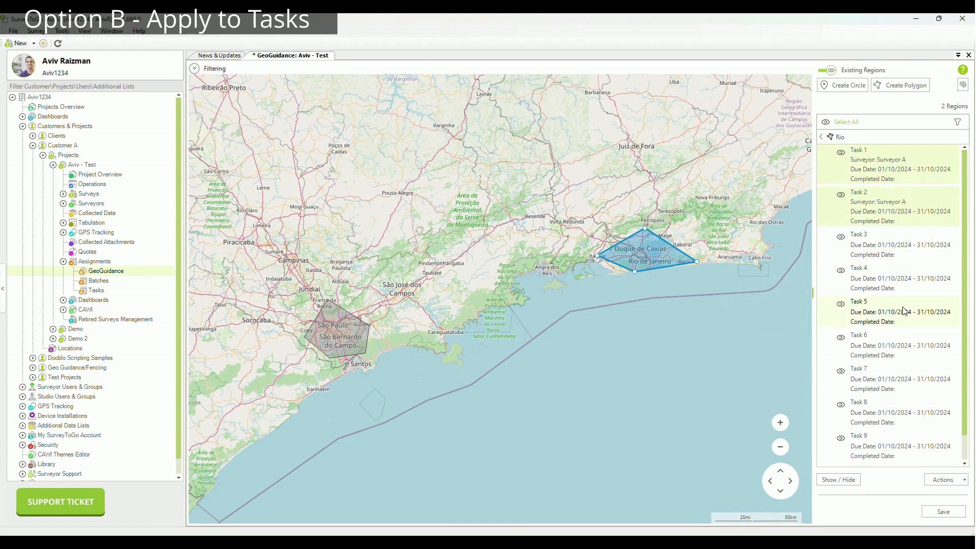
# - Assign Surveyor B to Task 3 and Task 4 of the Rio region
pyautogui.click(887, 244)
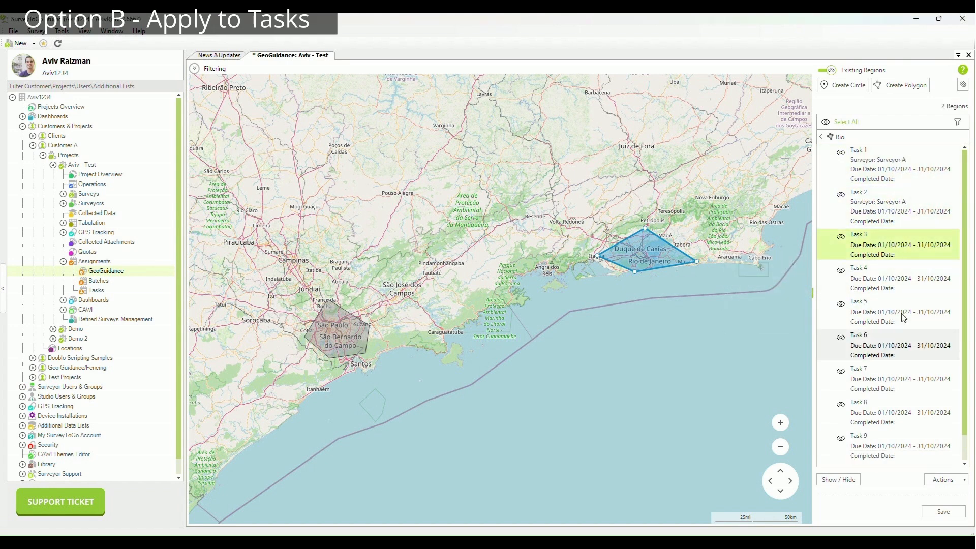
pyautogui.keyDown('ctrl'); pyautogui.click(897, 274); pyautogui.keyUp('ctrl')
pyautogui.rightClick(890, 246)
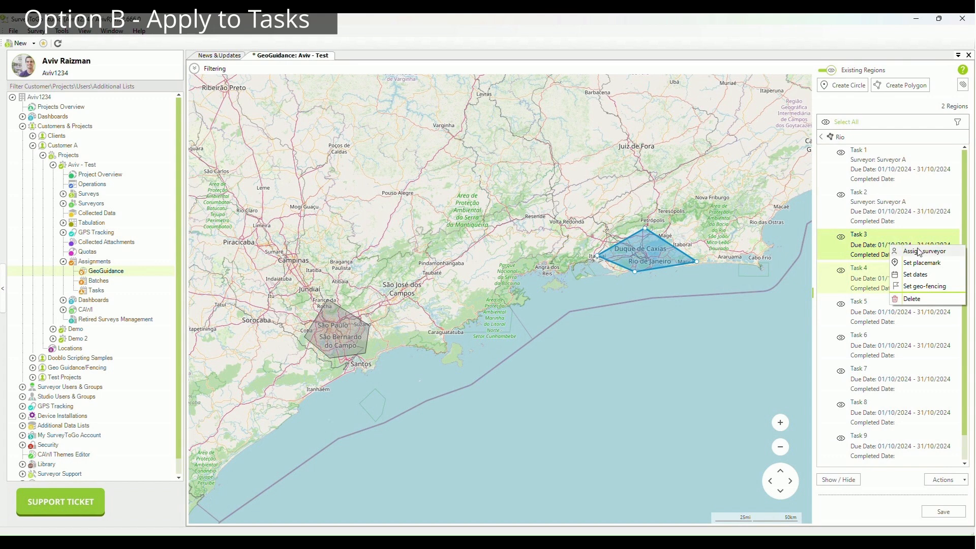
pyautogui.click(919, 252)
pyautogui.click(769, 293)
pyautogui.click(768, 325)
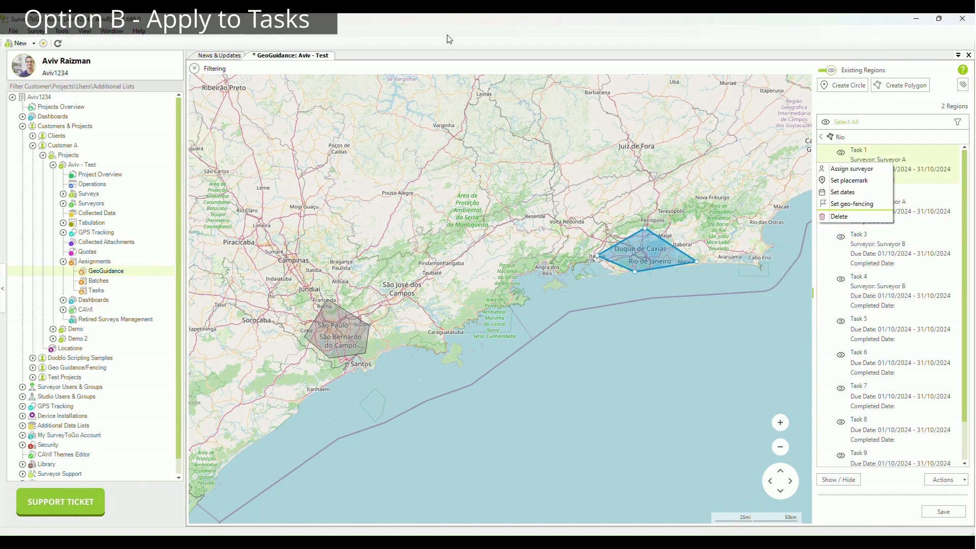
pyautogui.click(431, 31)
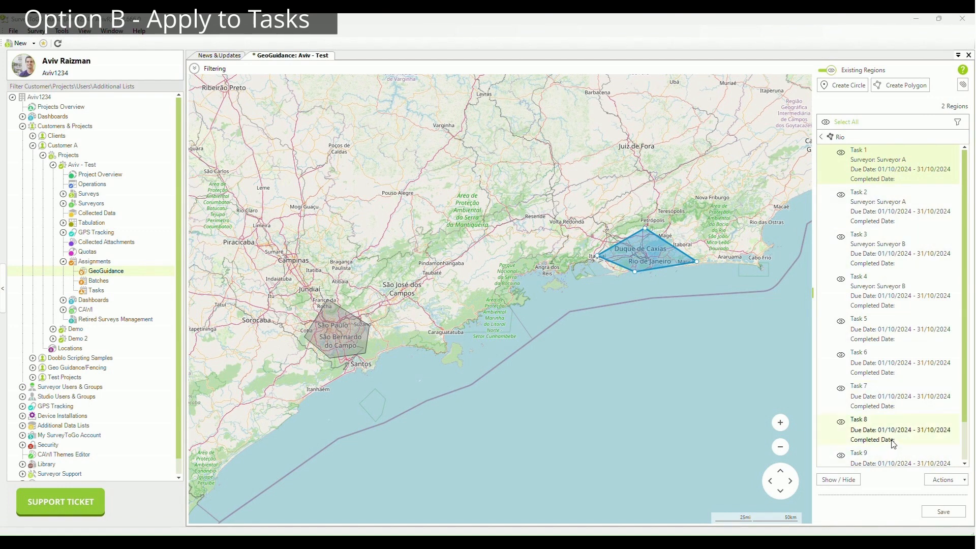
# - Set the dates of Rio Tasks 1 through 8 to start on 1 October 2024 and end on 17 January 2024
pyautogui.scroll(-1, 893, 444)
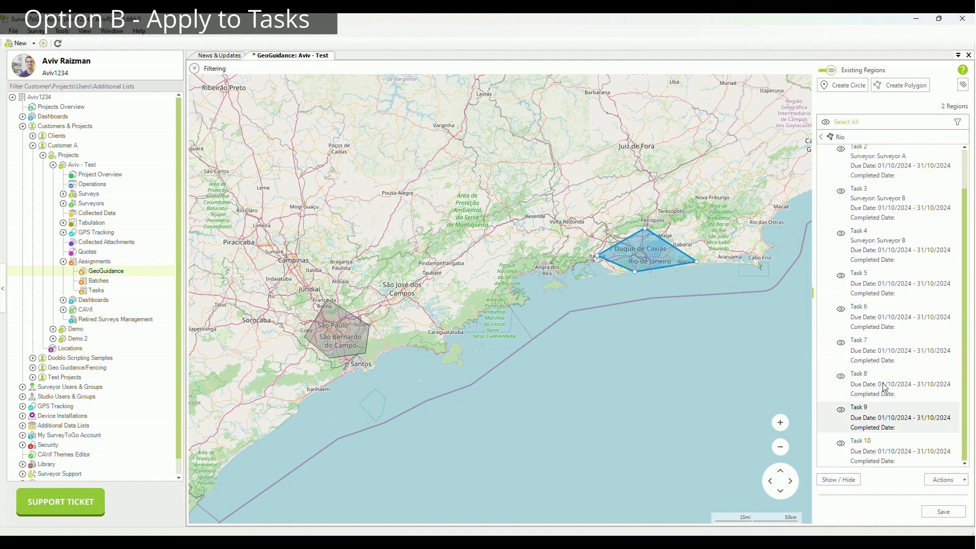
pyautogui.scroll(1, 871, 336)
pyautogui.moveTo(884, 225); pyautogui.dragTo(880, 436)
pyautogui.rightClick(879, 174)
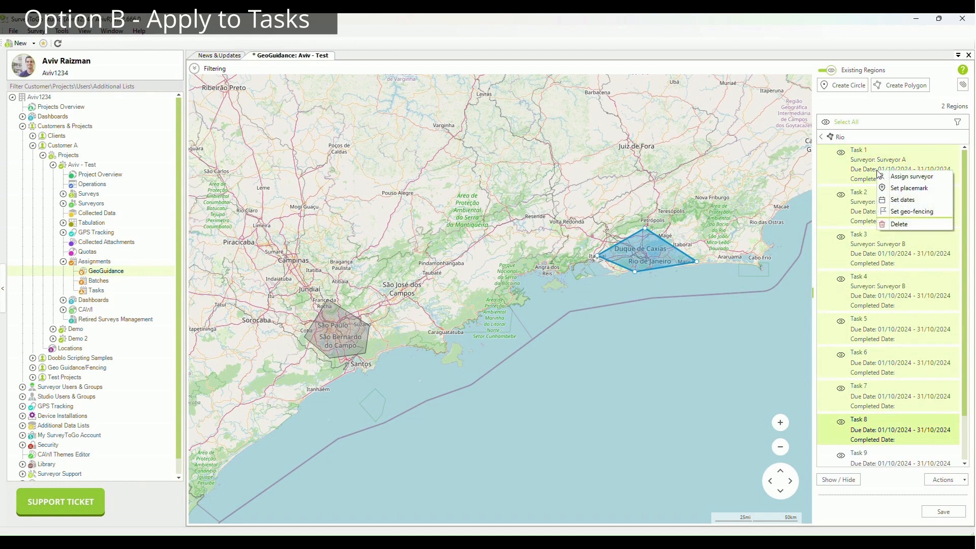
pyautogui.click(902, 199)
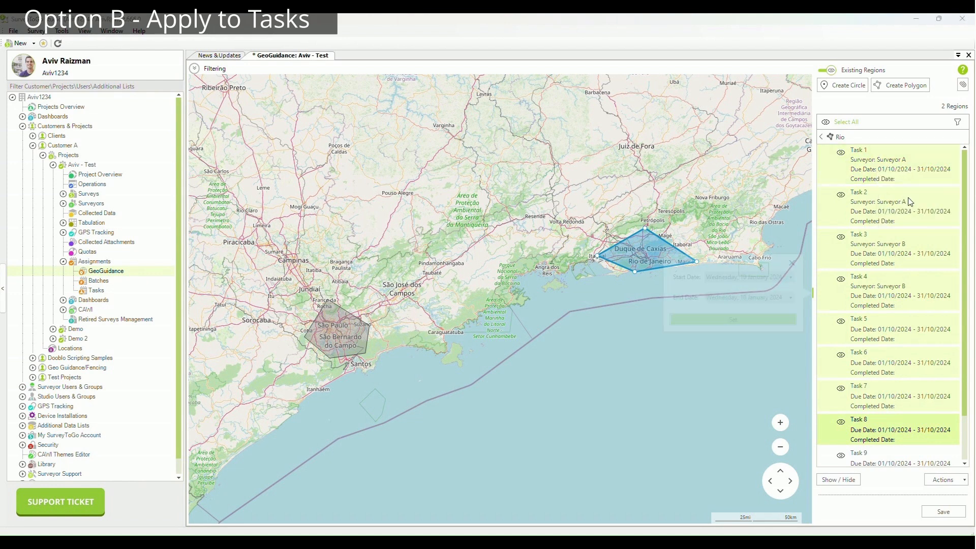
pyautogui.click(790, 277)
pyautogui.click(793, 289)
pyautogui.click(794, 289)
pyautogui.click(793, 289)
pyautogui.click(710, 289)
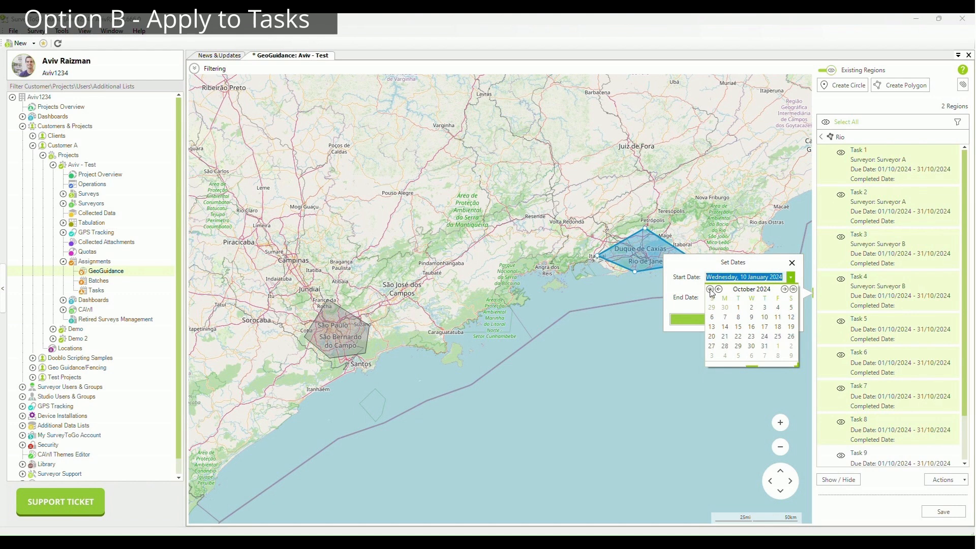
pyautogui.click(738, 307)
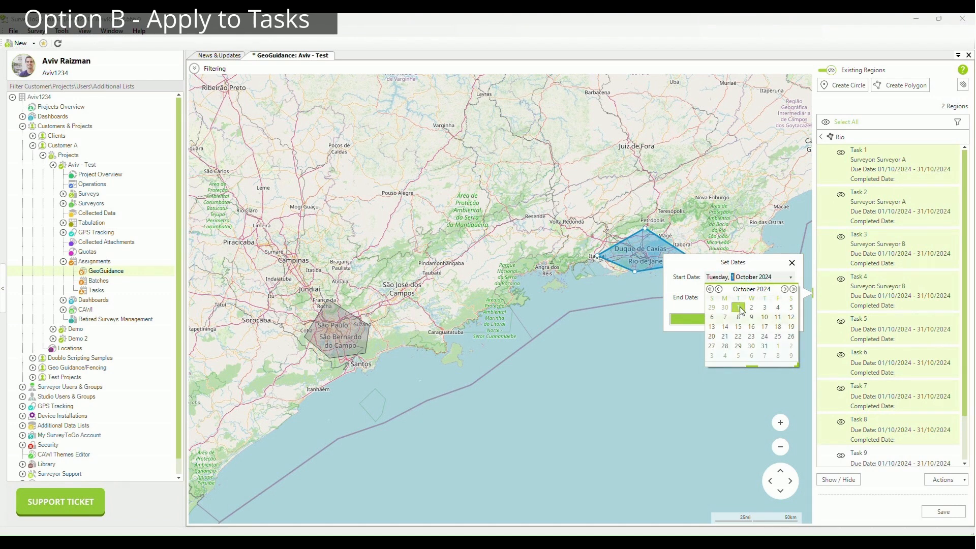
pyautogui.click(791, 298)
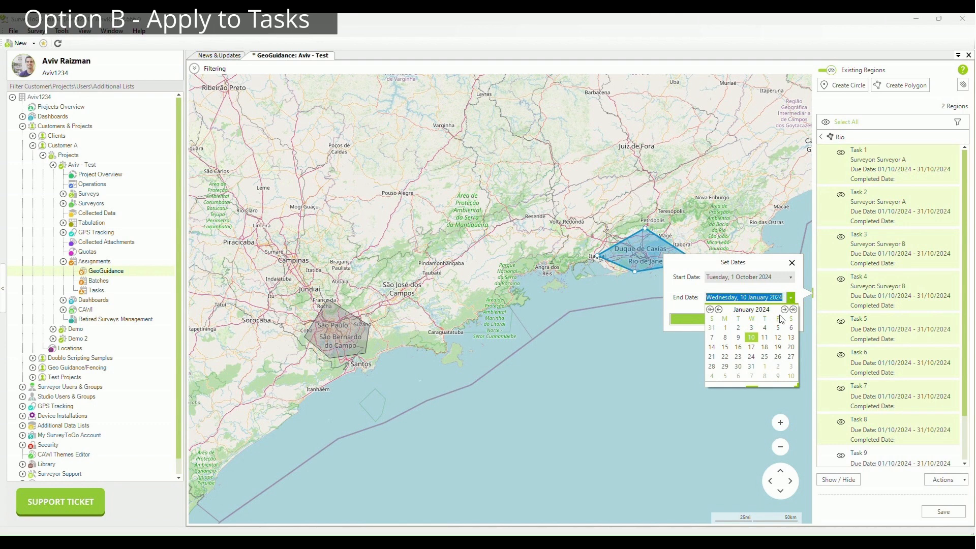
pyautogui.click(752, 348)
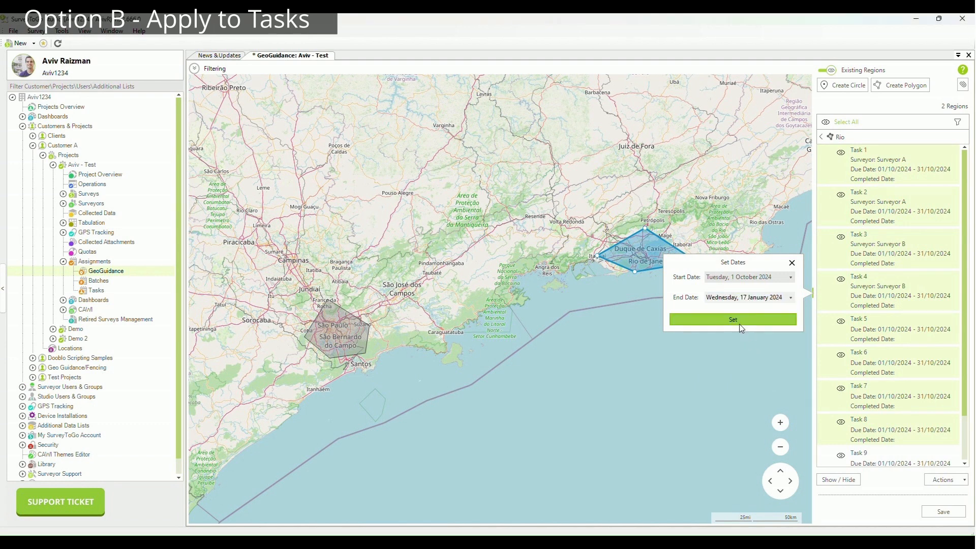
pyautogui.click(740, 318)
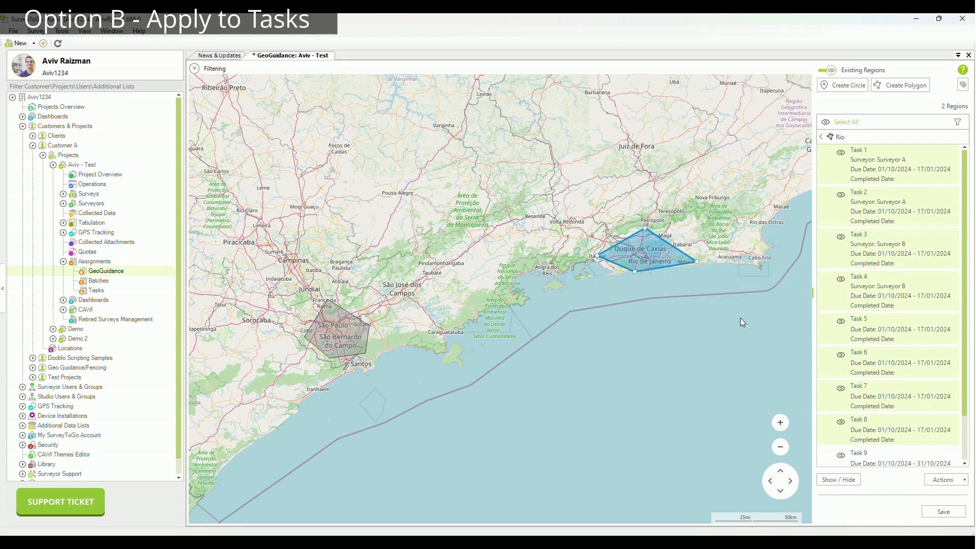
# - Set the geo-fencing of Rio Task 1 to flag about out-of-boundary violation when the surveyor is outside the boundary
pyautogui.click(930, 162)
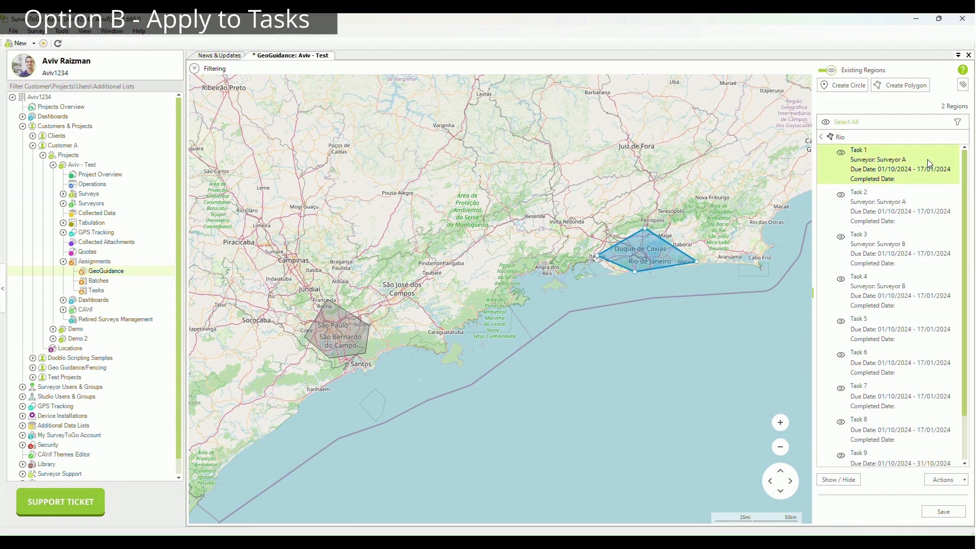
pyautogui.rightClick(884, 173)
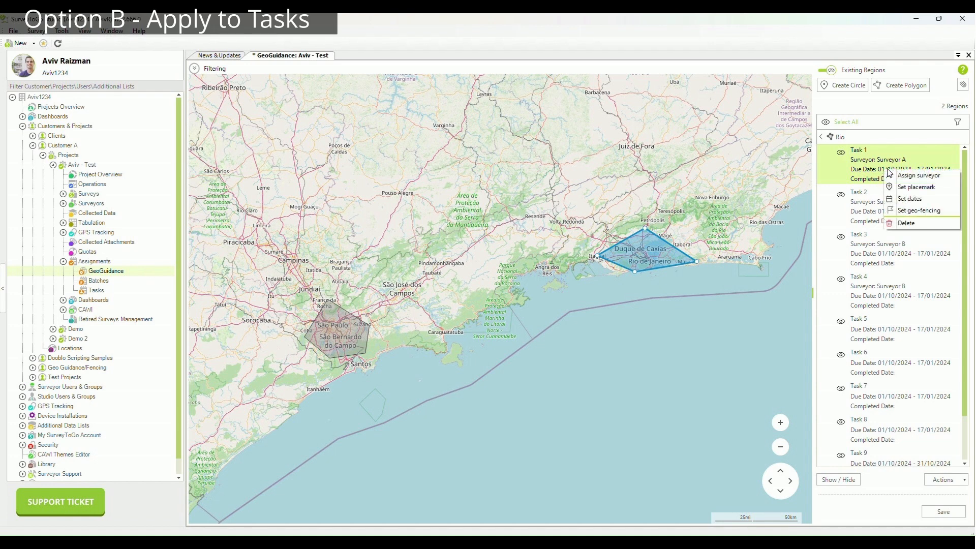
pyautogui.click(932, 211)
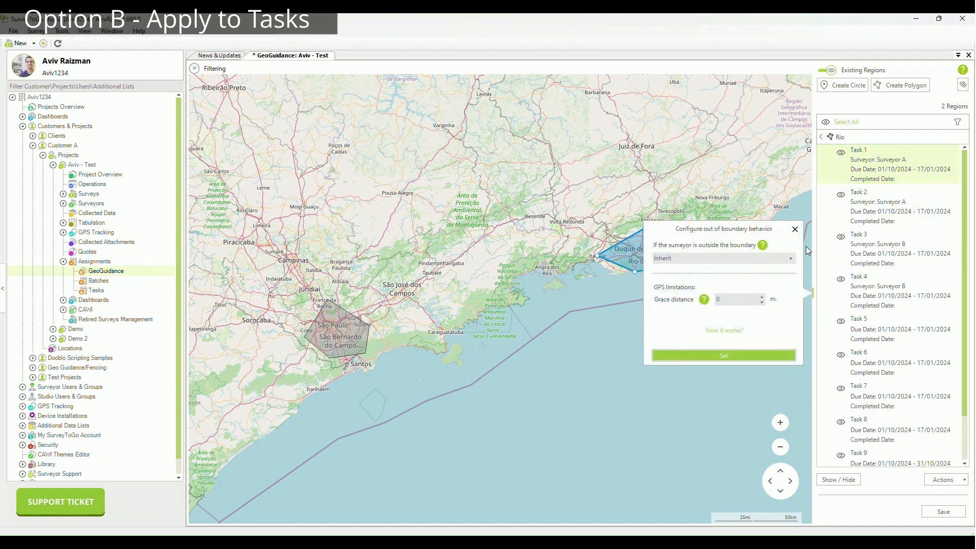
pyautogui.click(791, 258)
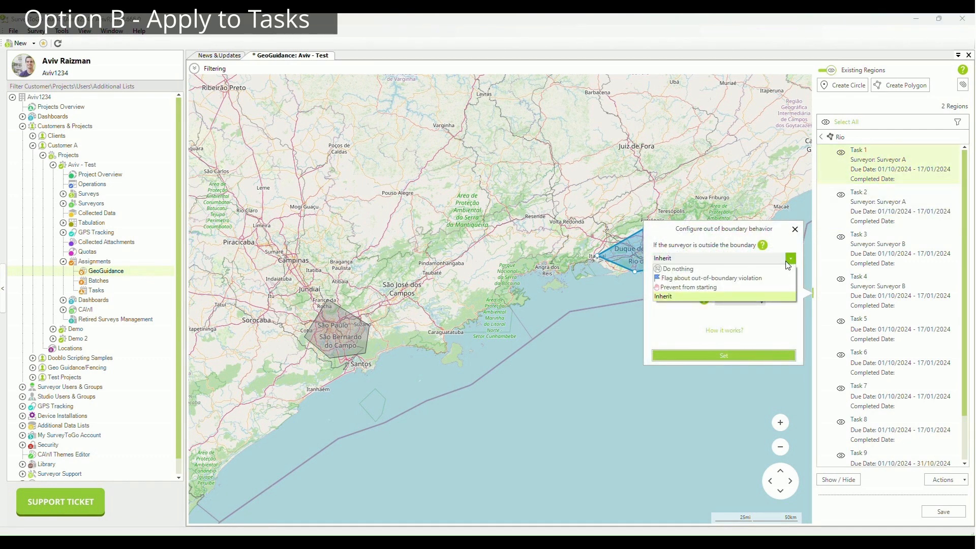
pyautogui.click(708, 280)
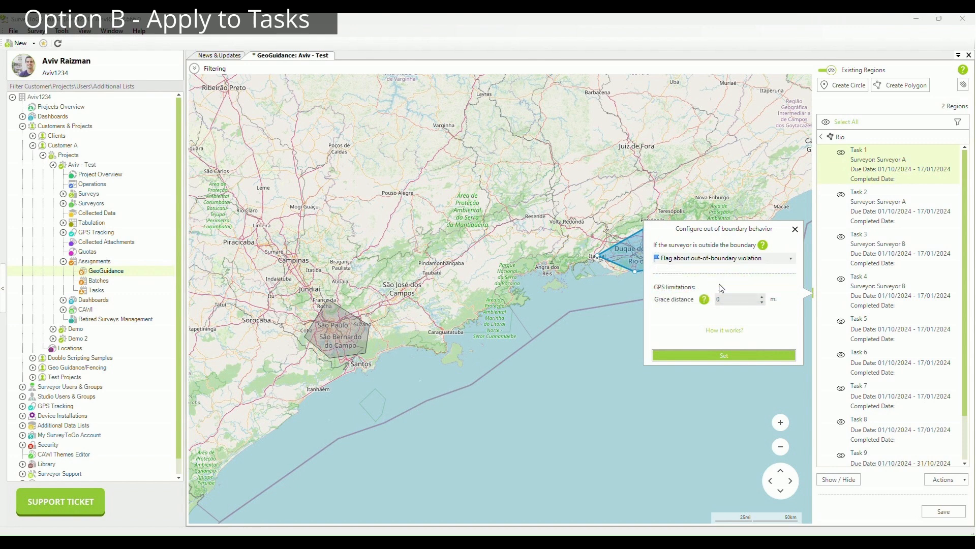
pyautogui.click(736, 357)
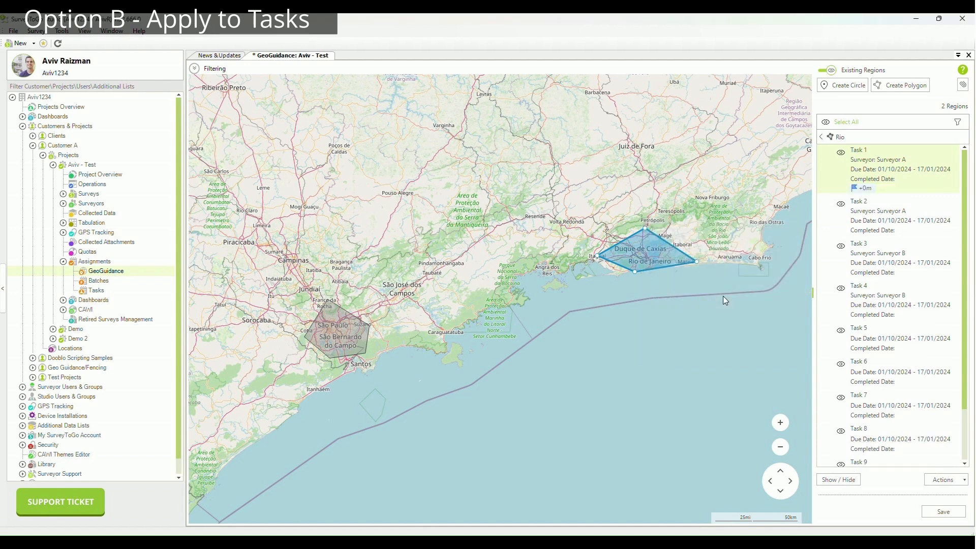
# - Set the geo-fencing of Rio Task 2 to prevent from starting when the surveyor is outside the boundary
pyautogui.rightClick(830, 218)
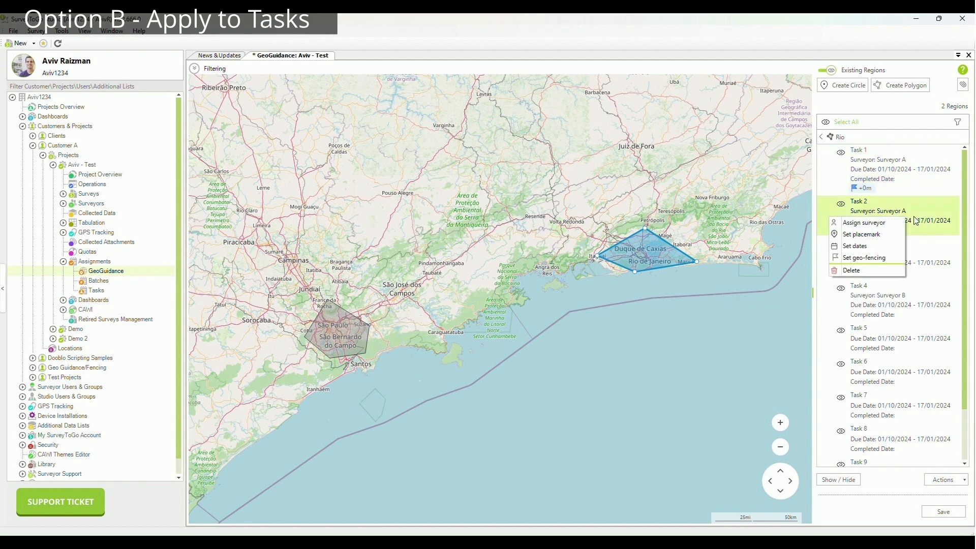
pyautogui.click(882, 257)
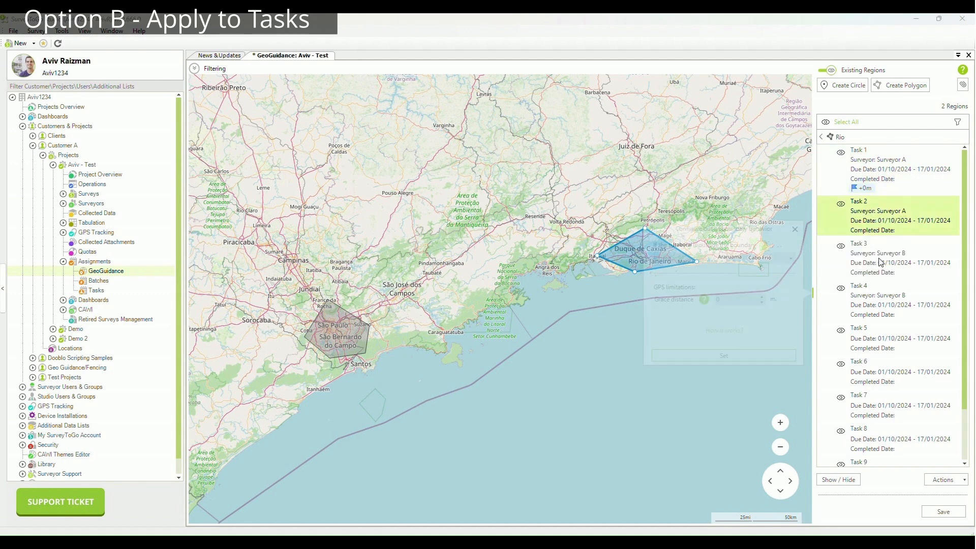
pyautogui.click(722, 258)
pyautogui.click(686, 287)
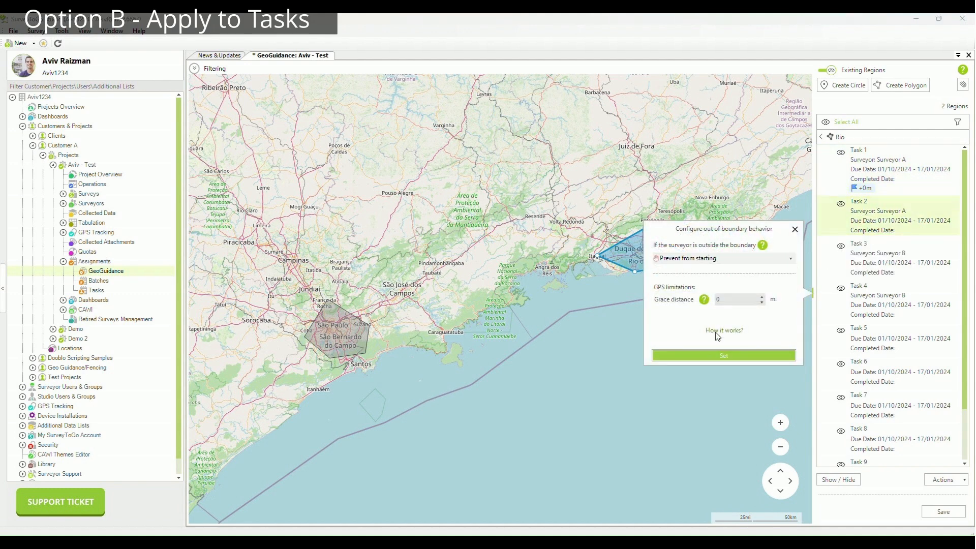
pyautogui.click(740, 358)
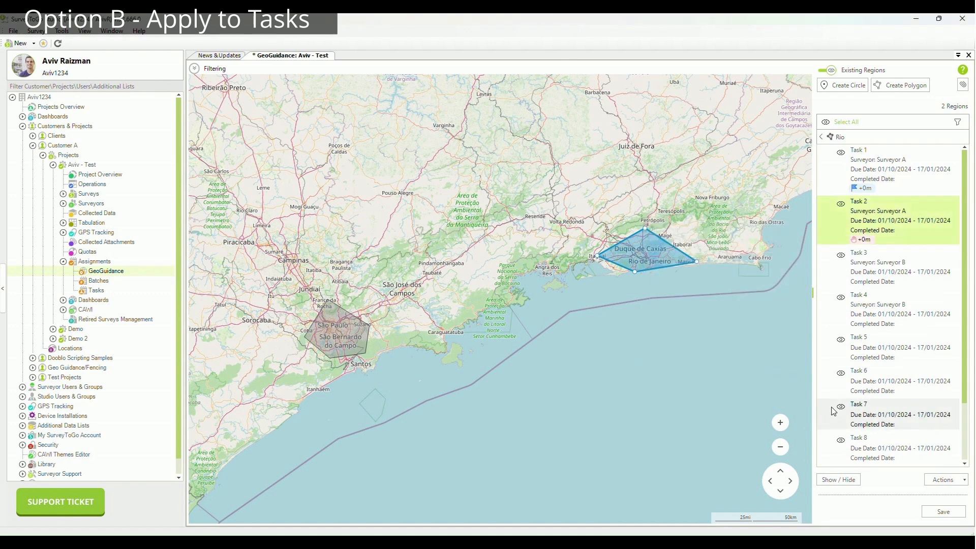
# - Save the GeoGuidance assignments, dates and geo-fencing settings of the Rio tasks
pyautogui.click(940, 514)
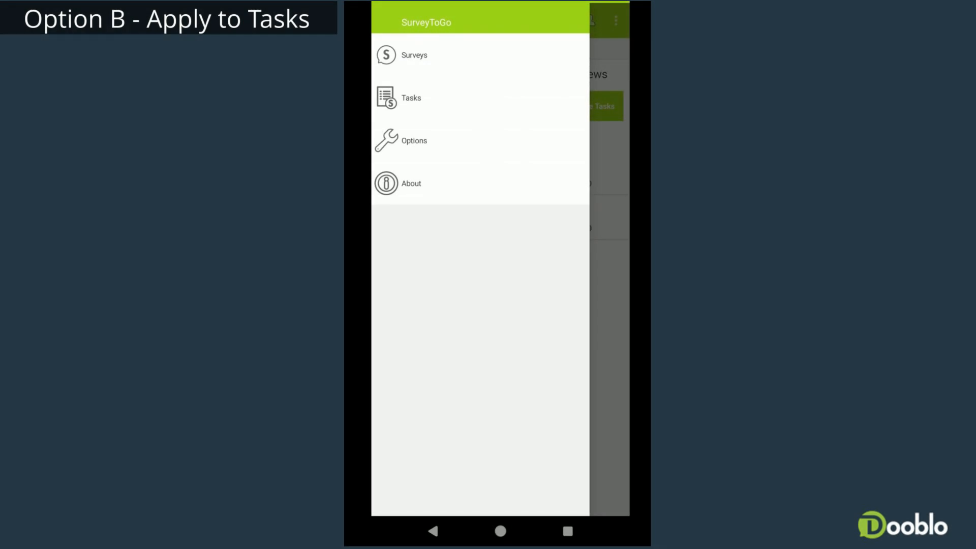
# - Switch to the SurveyToGo mobile app, open Task 1 from the tasks list and view its location on the map
pyautogui.click(536, 95)
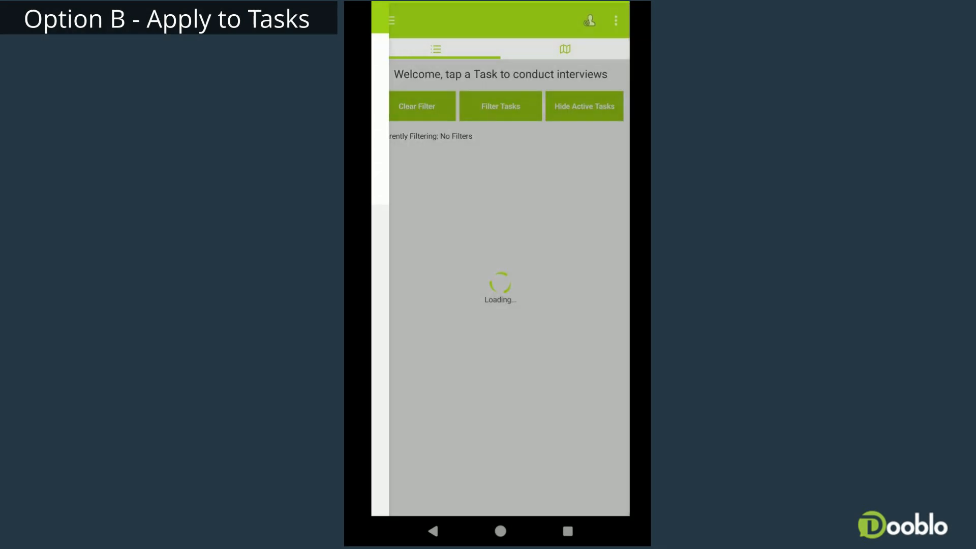
pyautogui.click(500, 171)
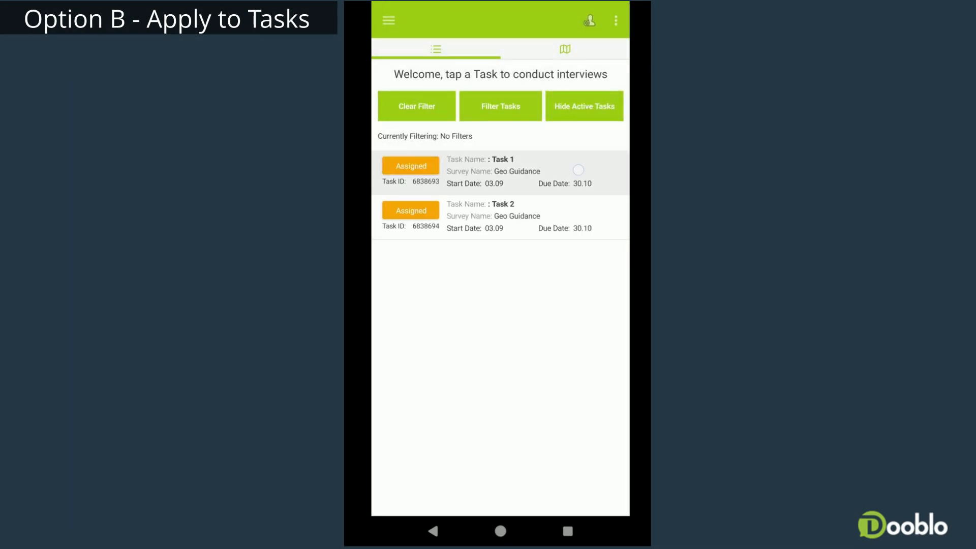
pyautogui.click(573, 184)
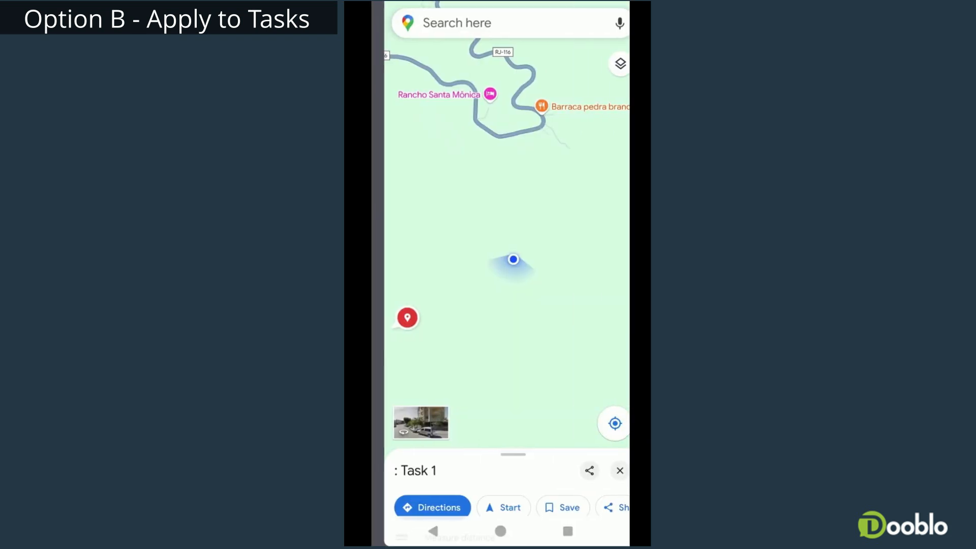
pyautogui.click(433, 531)
pyautogui.click(433, 531)
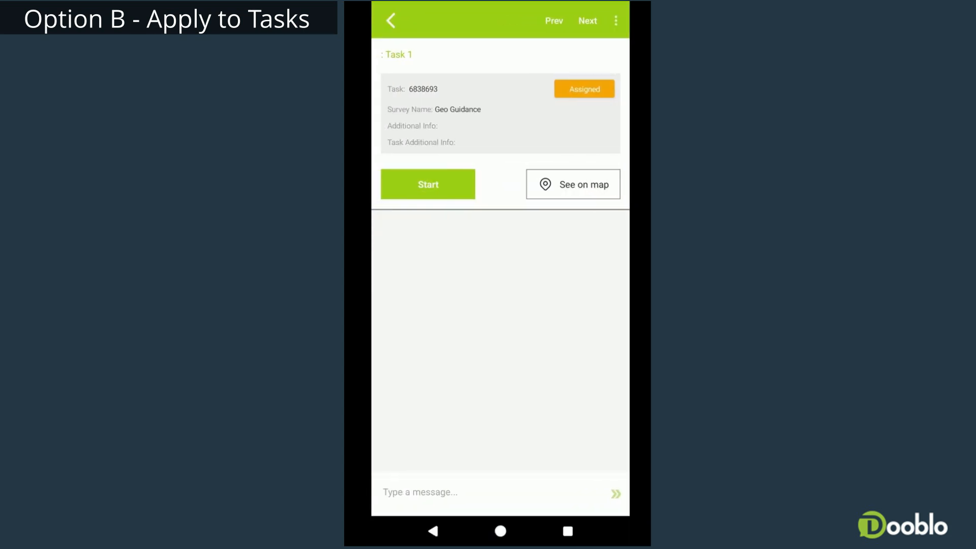
# - Try to start Task 1 to test its flag geo-fencing, cancel the interview and return to the task list
pyautogui.click(428, 184)
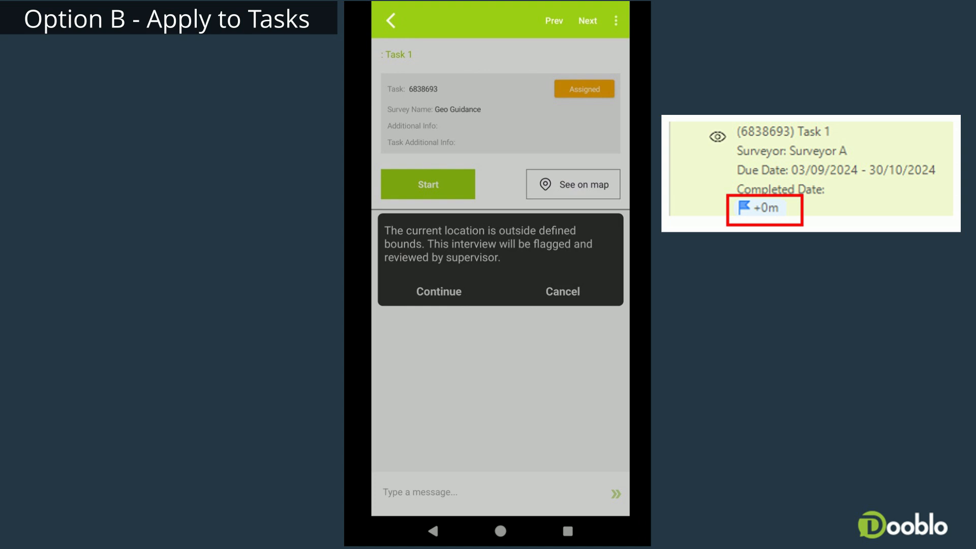
pyautogui.click(562, 291)
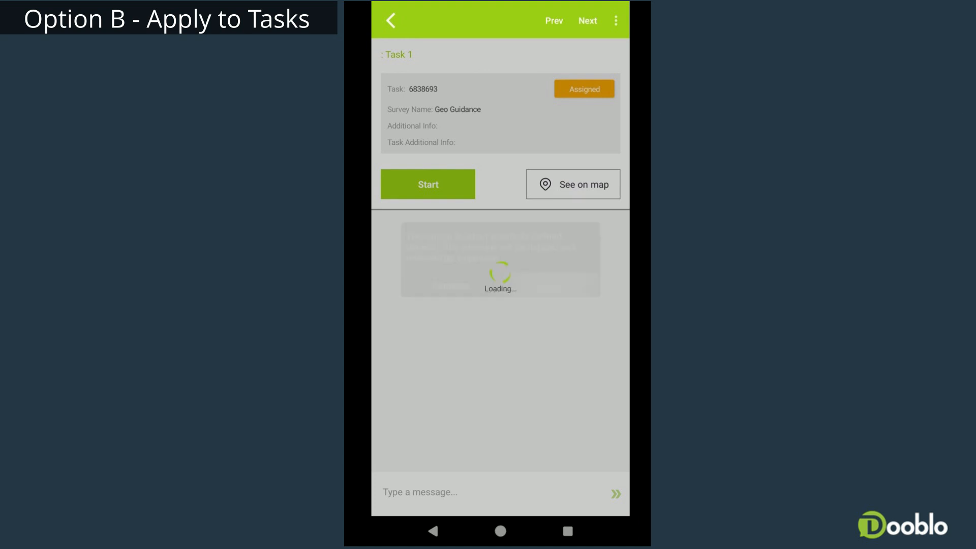
pyautogui.click(433, 531)
# - Open Task 2 and try to start it to test its prevent-from-starting geo-fencing
pyautogui.click(501, 216)
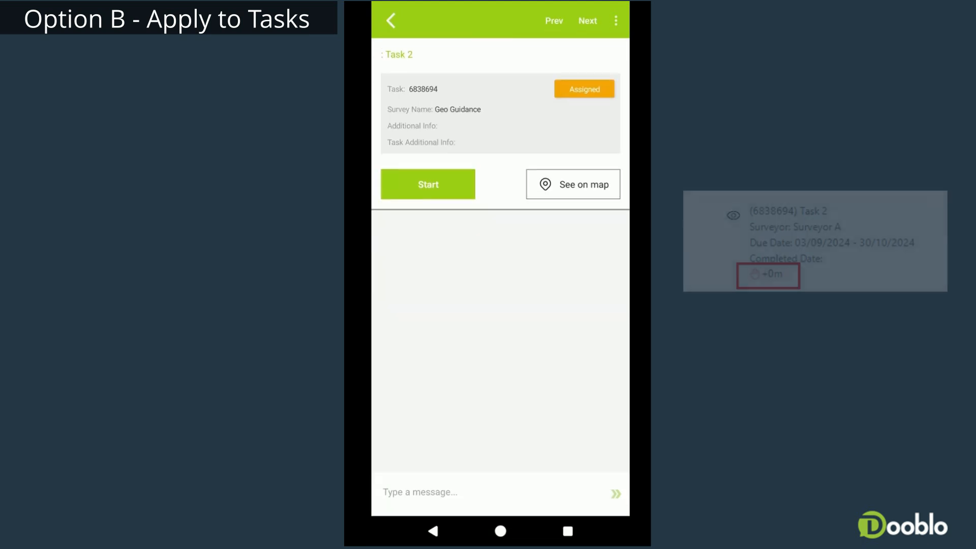
pyautogui.click(456, 184)
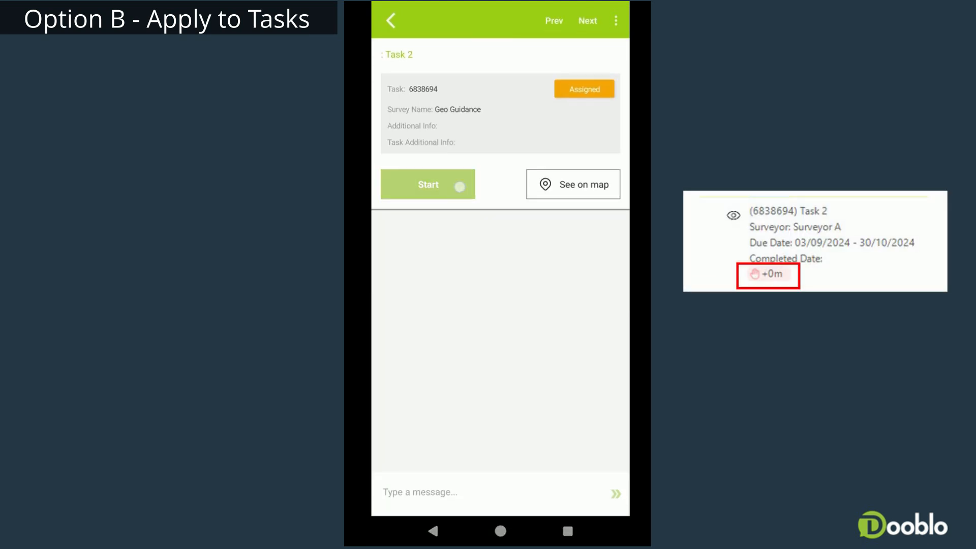